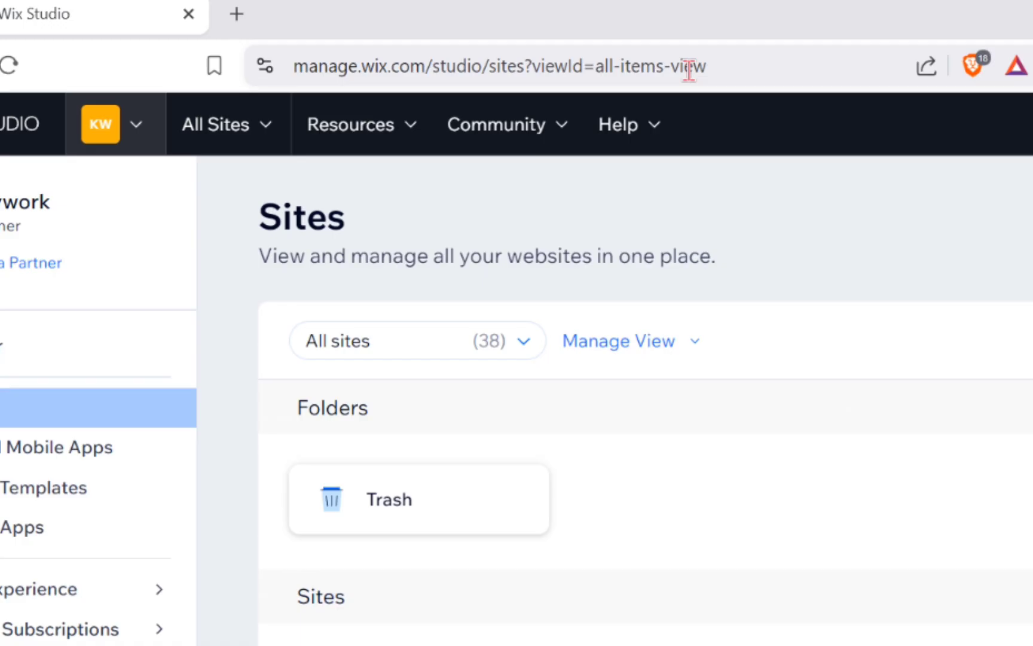
# Search the web for WIXSTUDIO and open the official Wix Studio website from the results
pyautogui.click(422, 42)
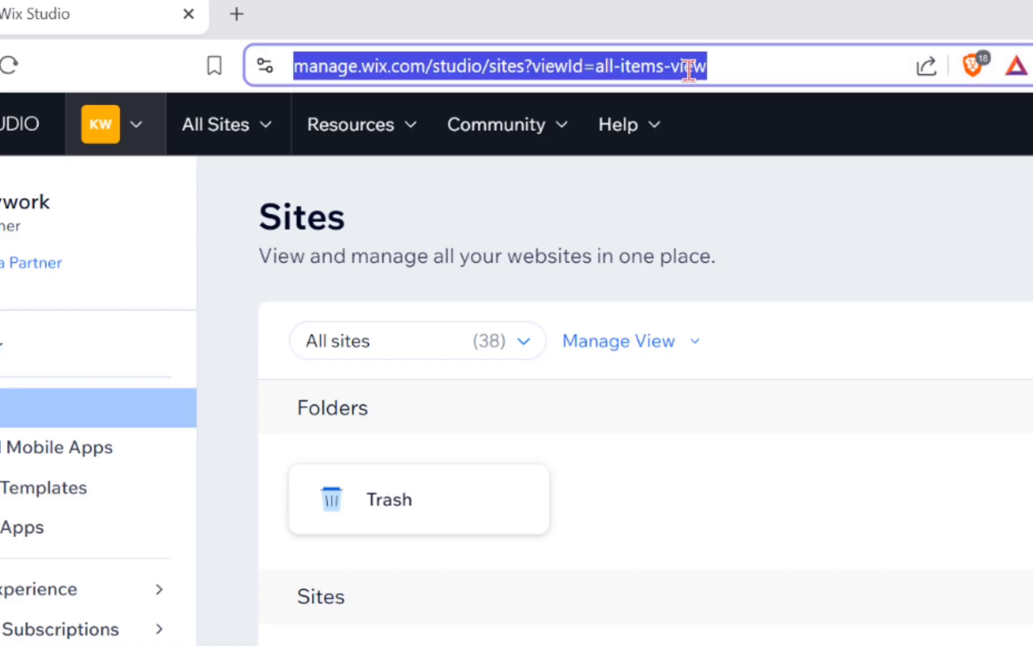
pyautogui.write('wix.com')
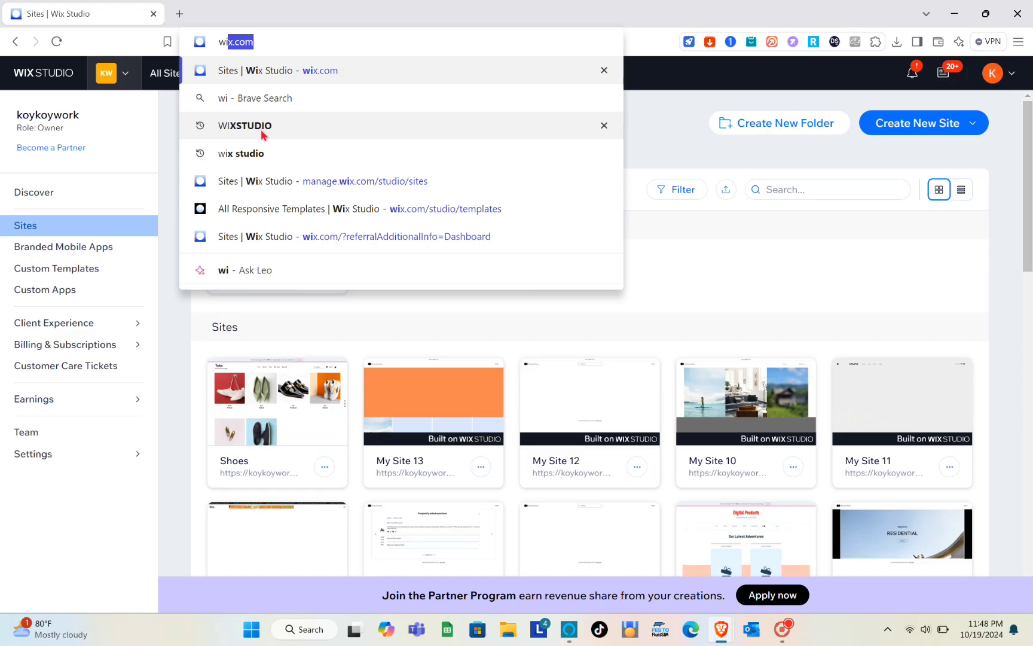
pyautogui.click(389, 236)
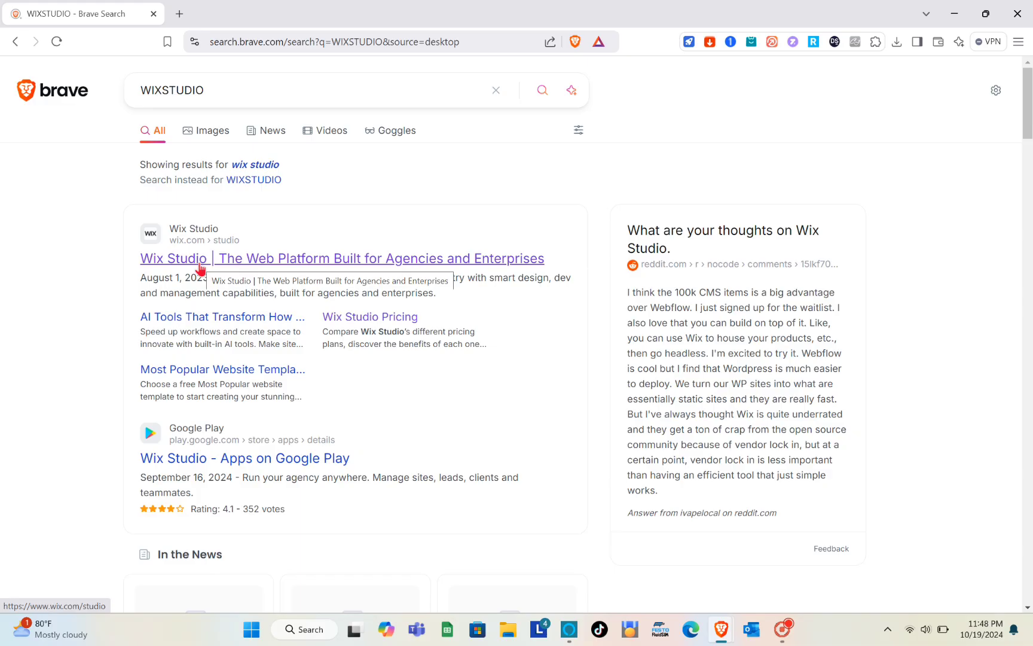
pyautogui.click(199, 264)
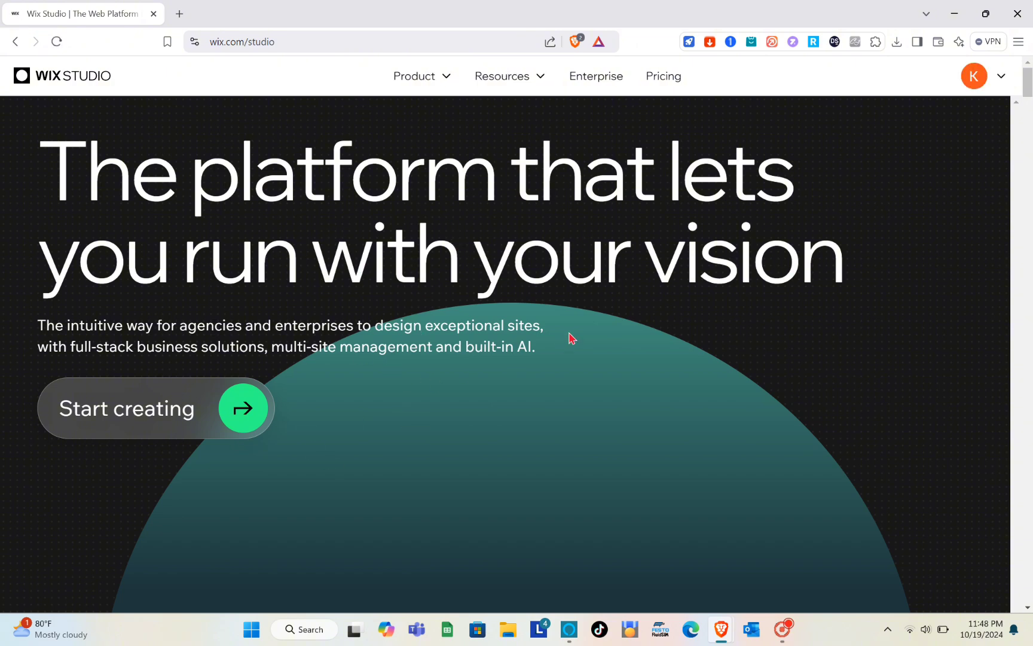
# Start creating from the Wix Studio homepage and go to the account's list of sites
pyautogui.scroll(-11, 380, 318)
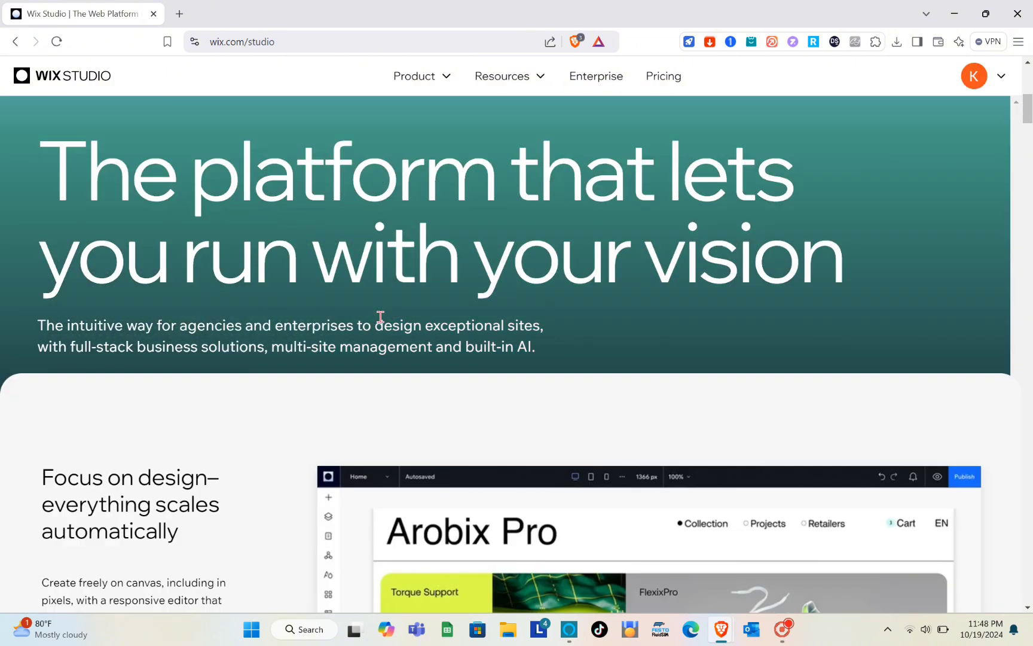
pyautogui.scroll(9, 380, 317)
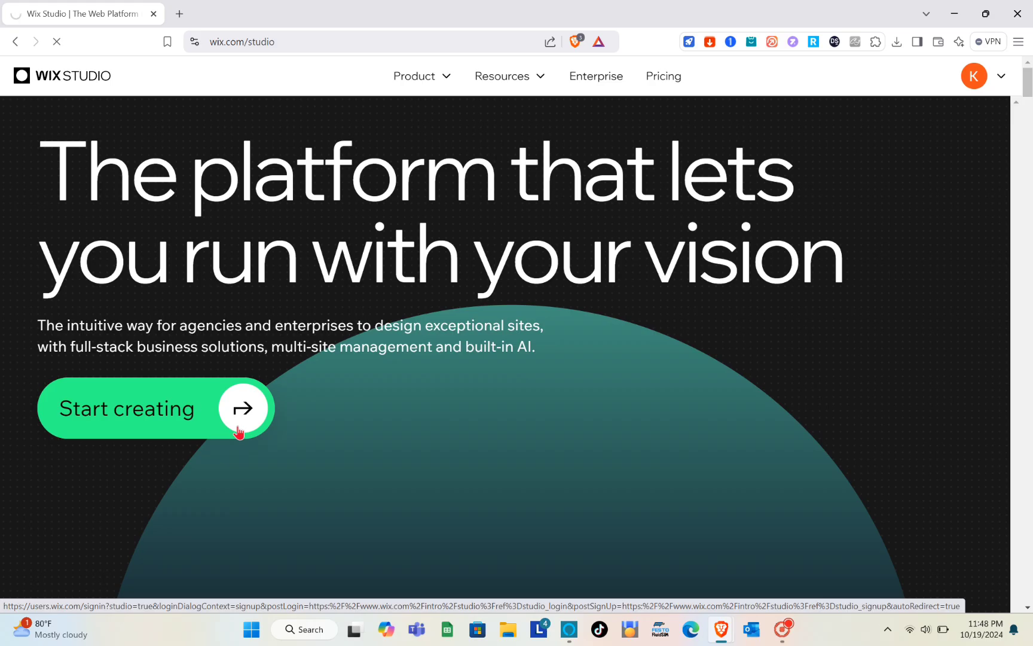
pyautogui.click(430, 493)
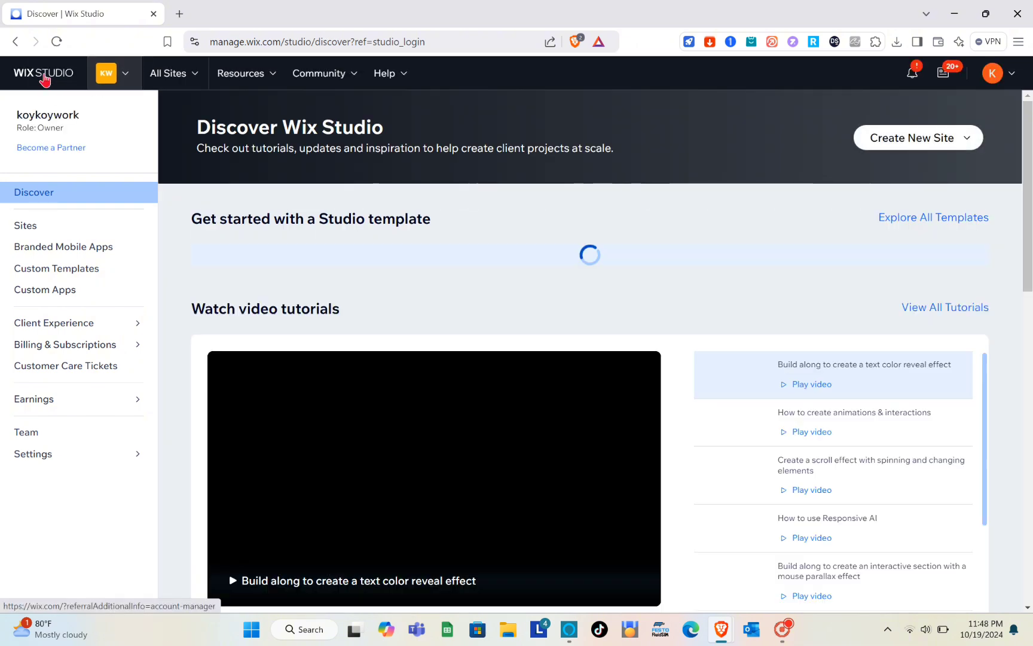
pyautogui.click(45, 75)
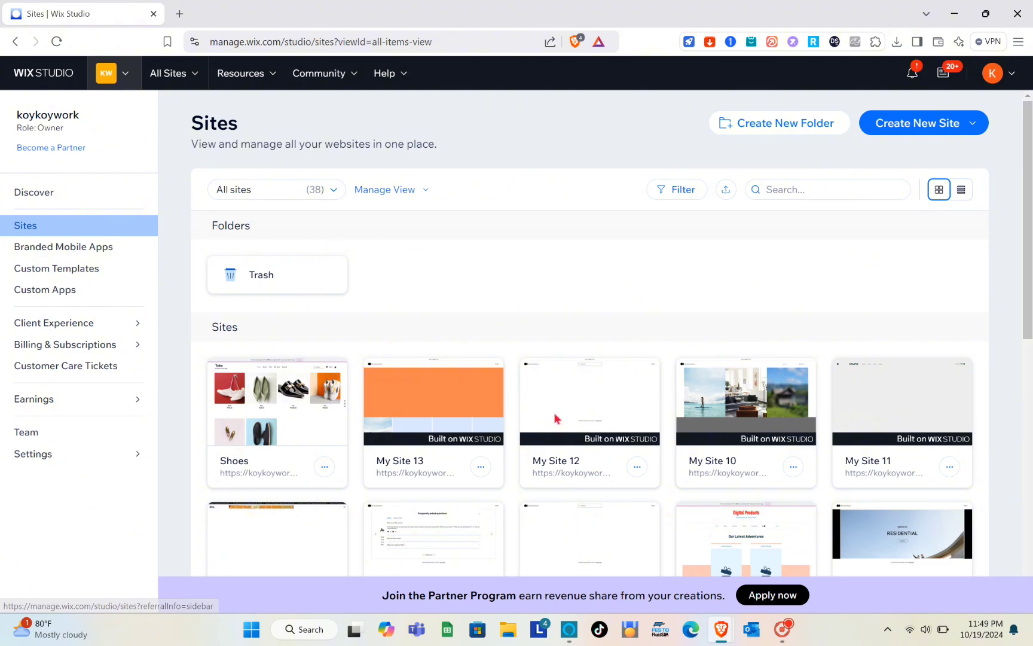
# Look through the existing sites and the options for creating a new site
pyautogui.scroll(-9, 555, 419)
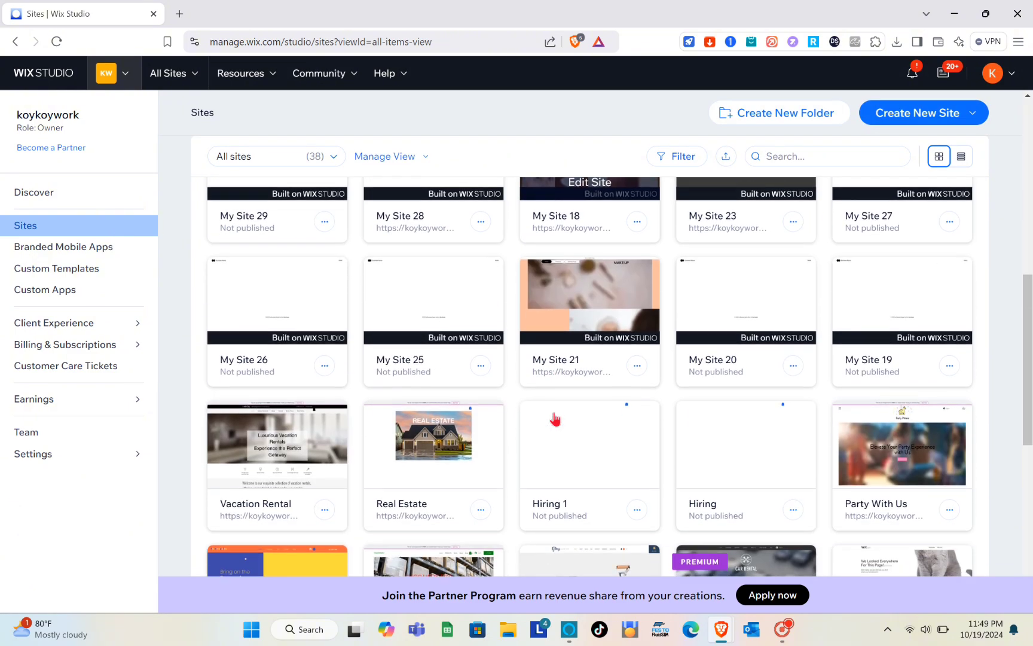
pyautogui.scroll(-10, 555, 418)
pyautogui.scroll(20, 556, 389)
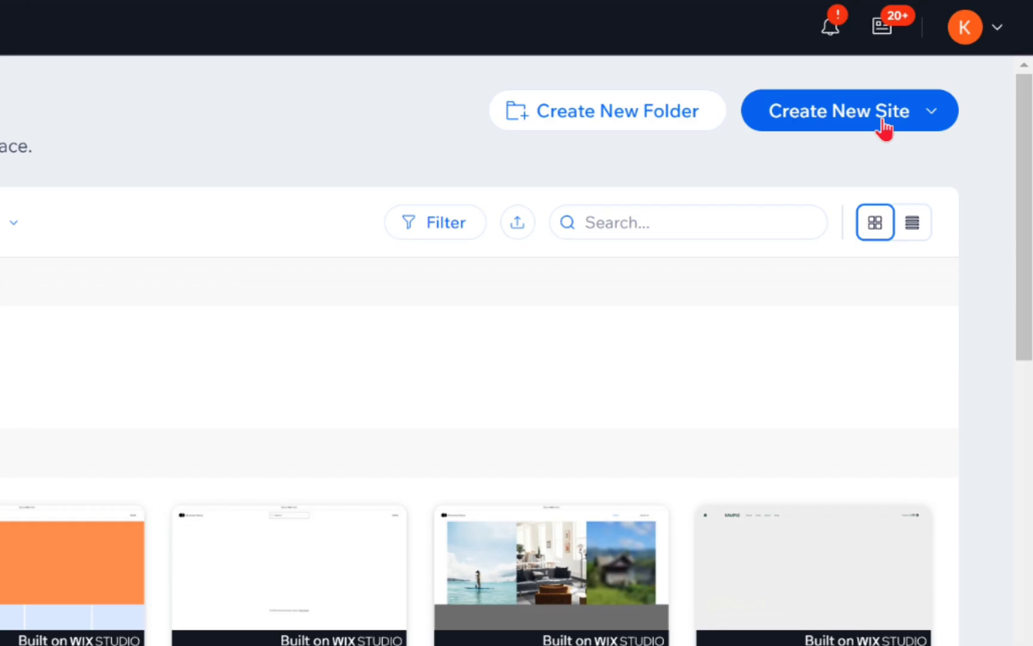
pyautogui.click(882, 123)
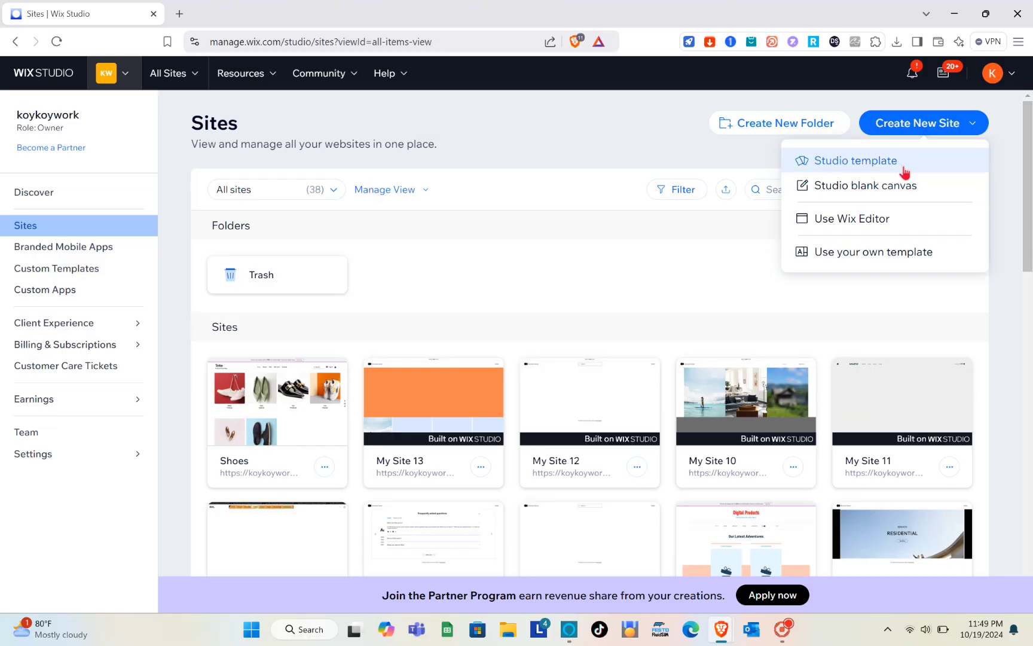
pyautogui.click(703, 253)
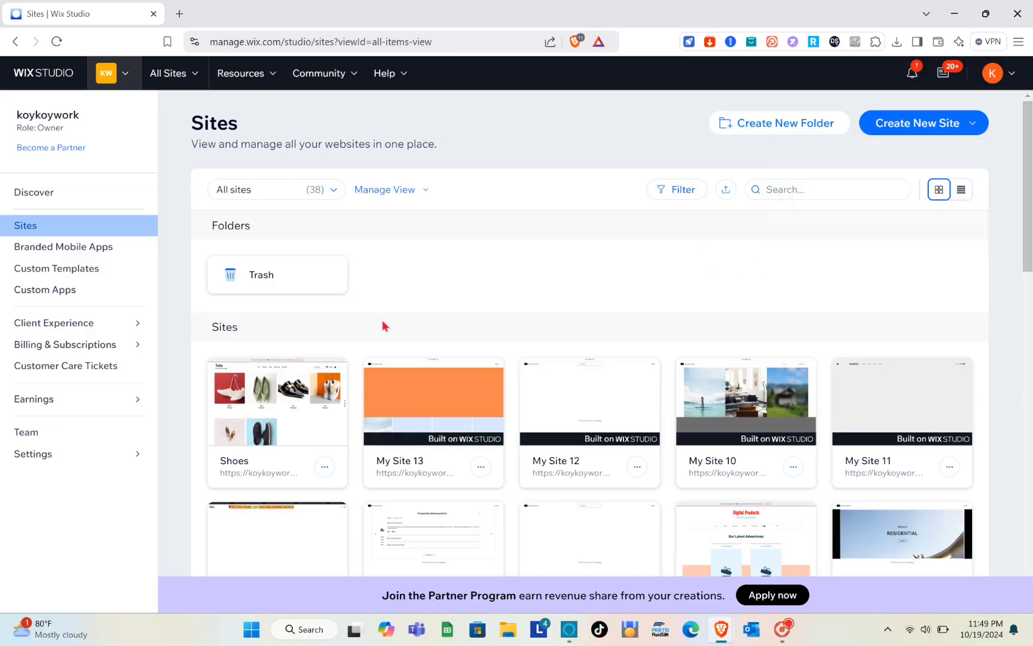
pyautogui.scroll(-3, 307, 403)
pyautogui.scroll(3, 310, 467)
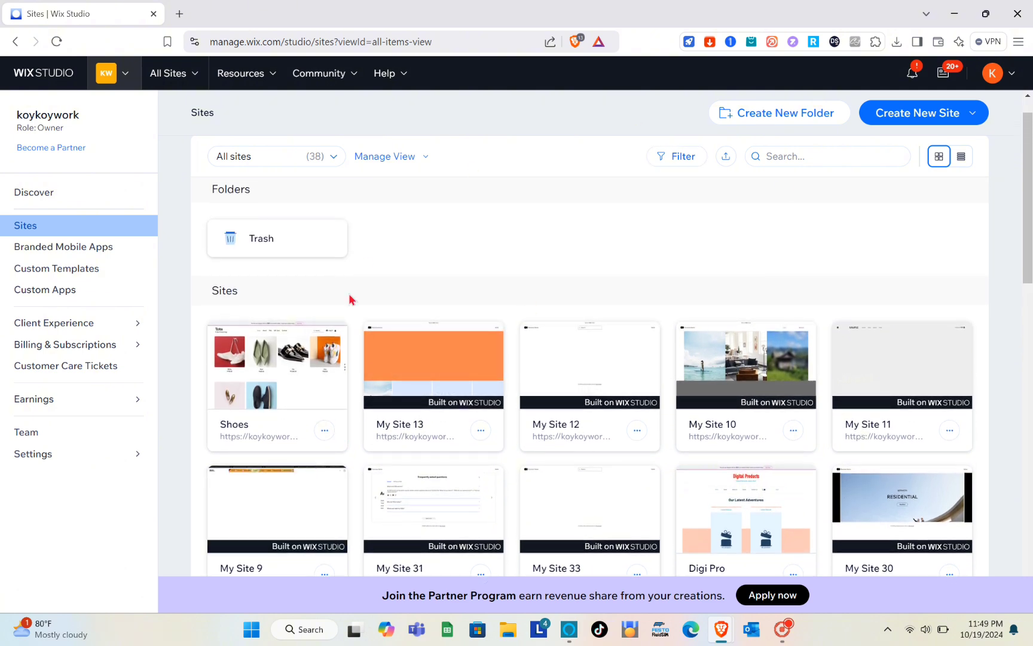
# Open the dashboard of the Shoes site and go to its App Market
pyautogui.moveTo(249, 364)
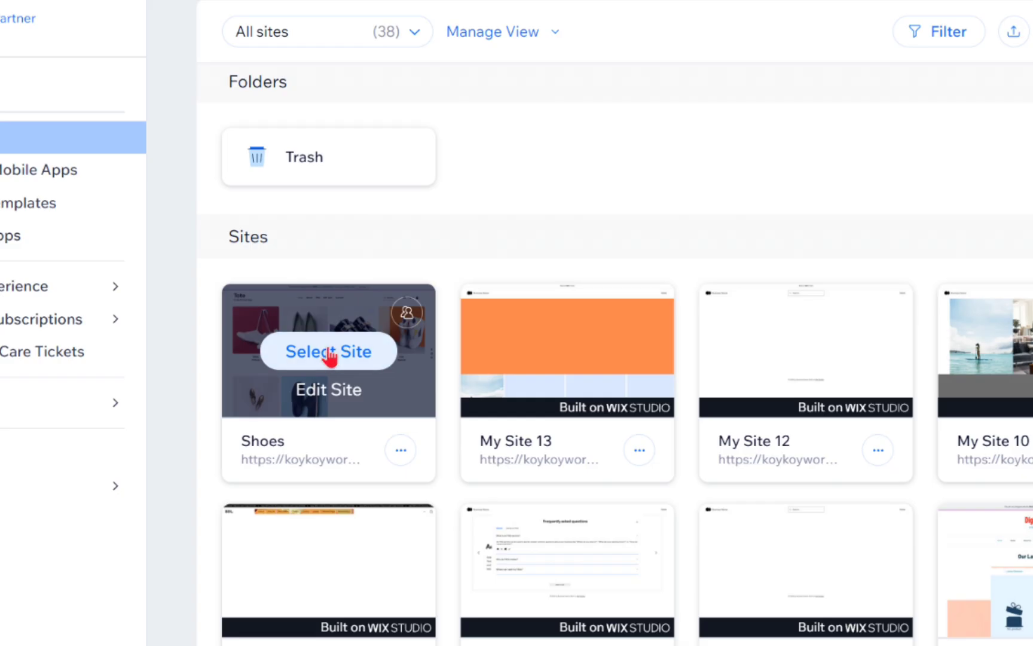
pyautogui.click(328, 354)
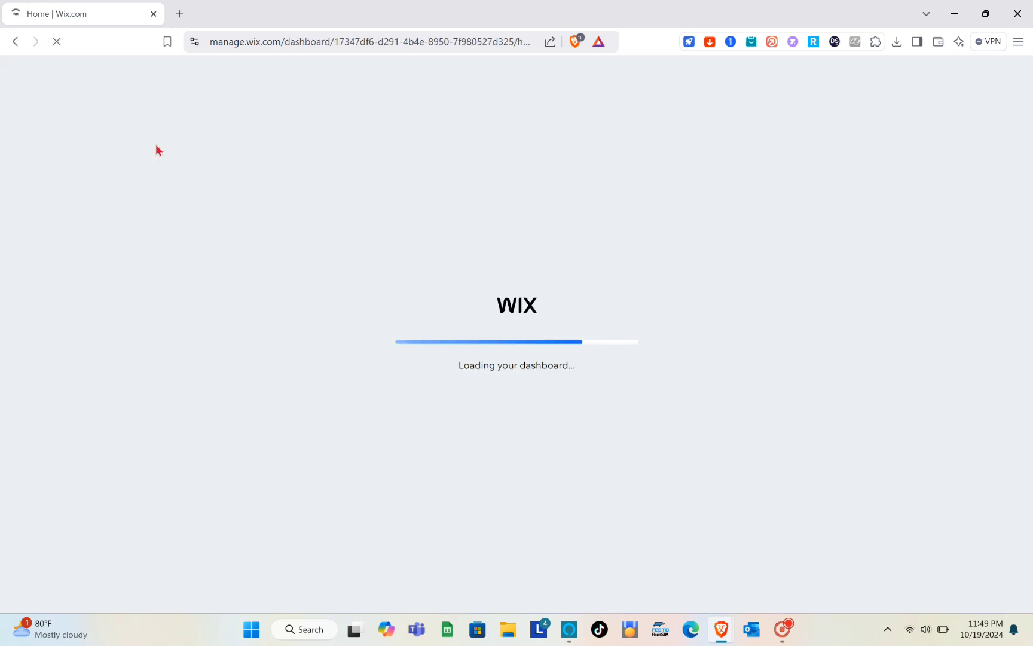
pyautogui.click(157, 149)
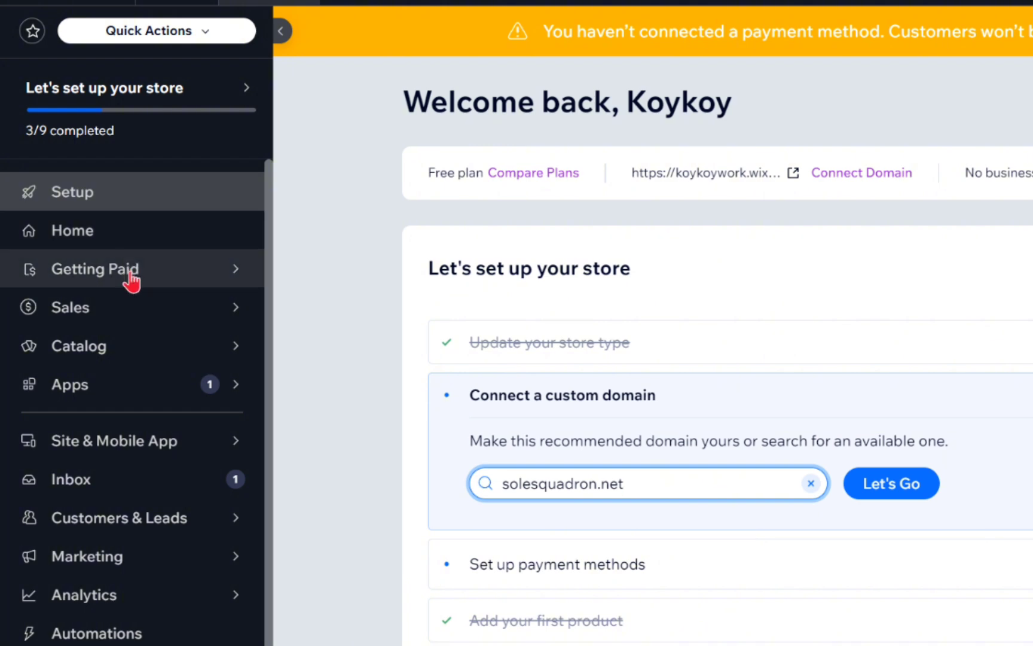
pyautogui.moveTo(122, 323)
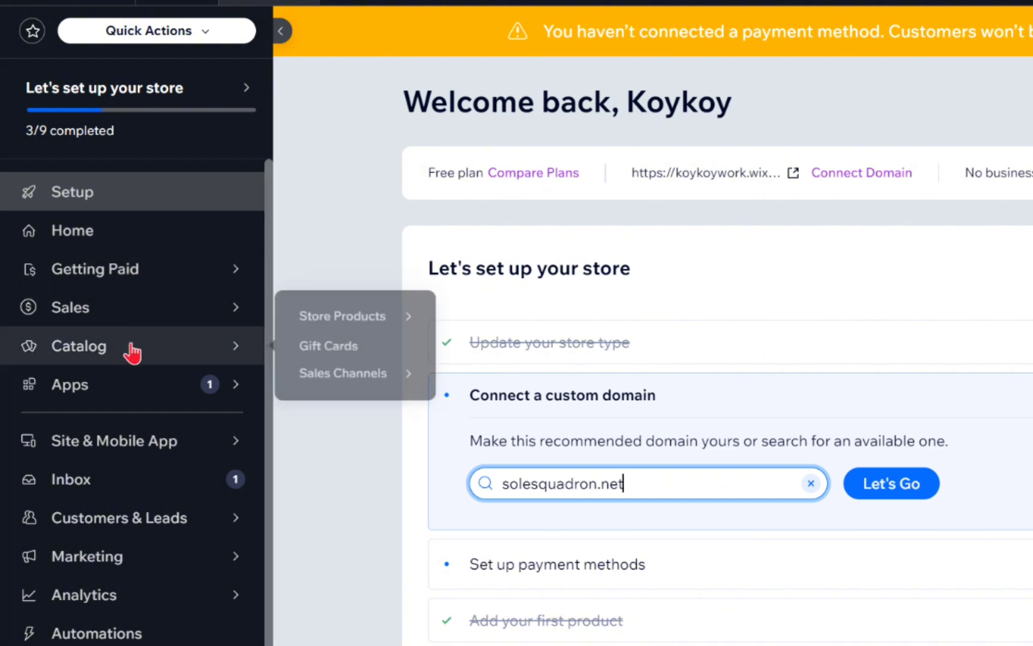
pyautogui.moveTo(128, 404)
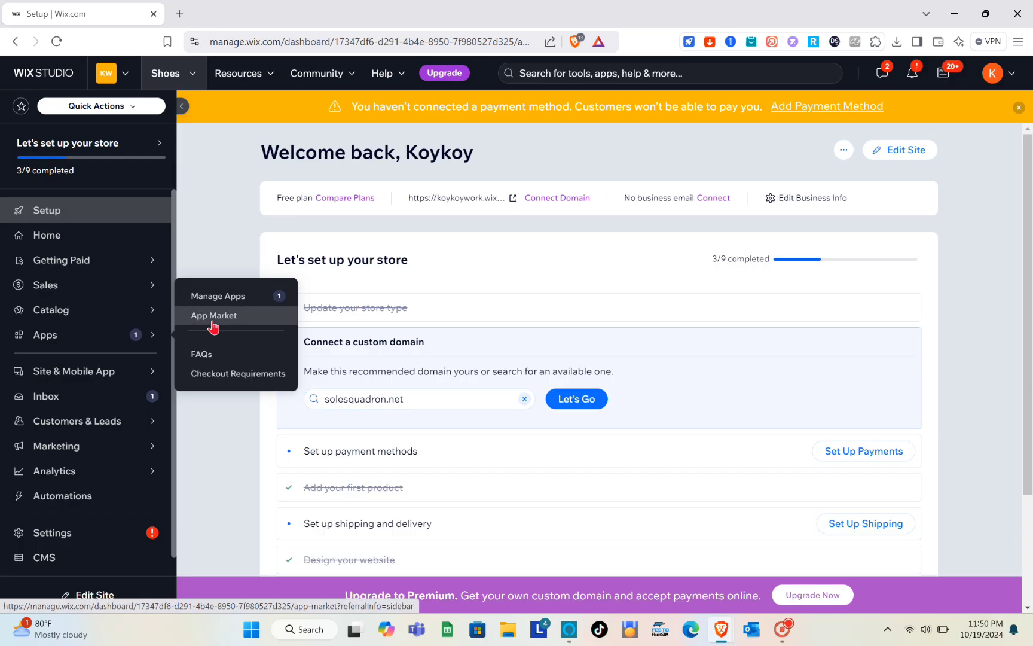
pyautogui.click(213, 321)
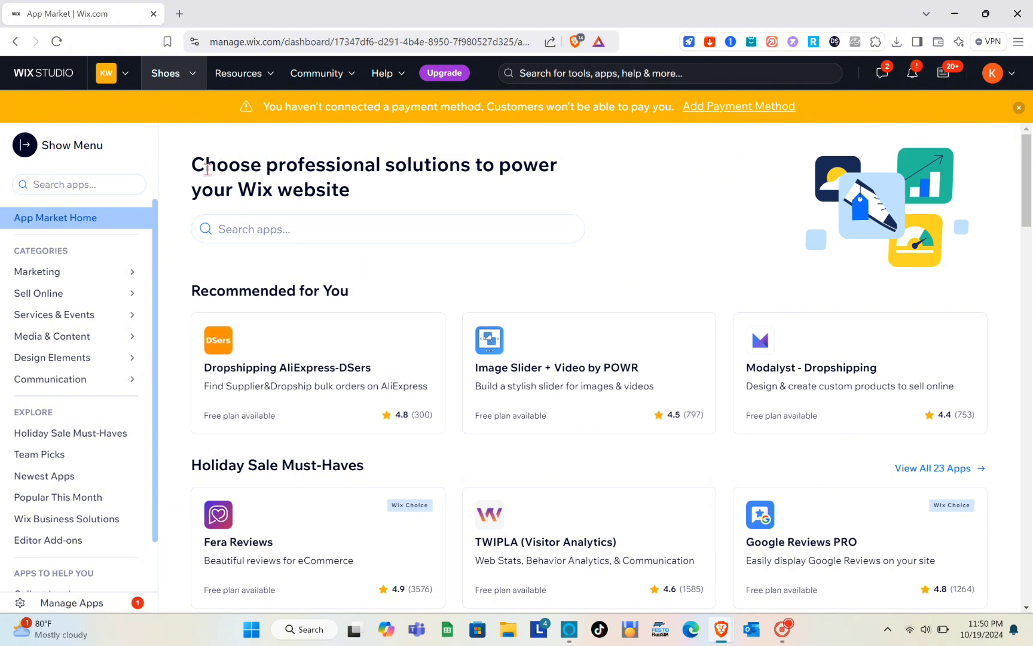
# Search the App Market for "members" and open the Wix Members Area app page
pyautogui.moveTo(196, 163); pyautogui.dragTo(366, 214)
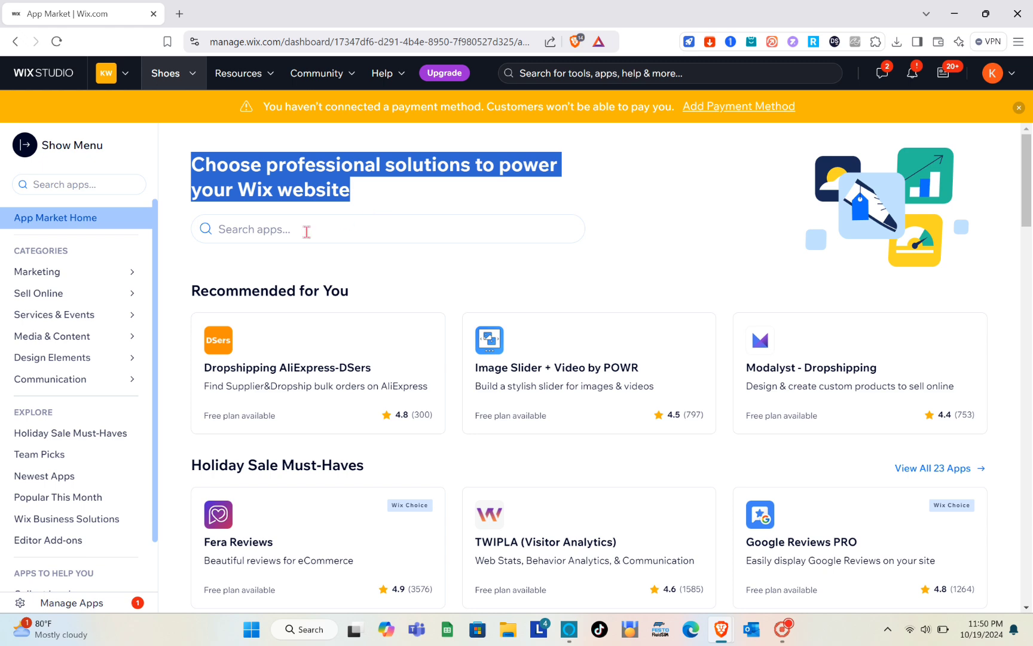
pyautogui.click(270, 230)
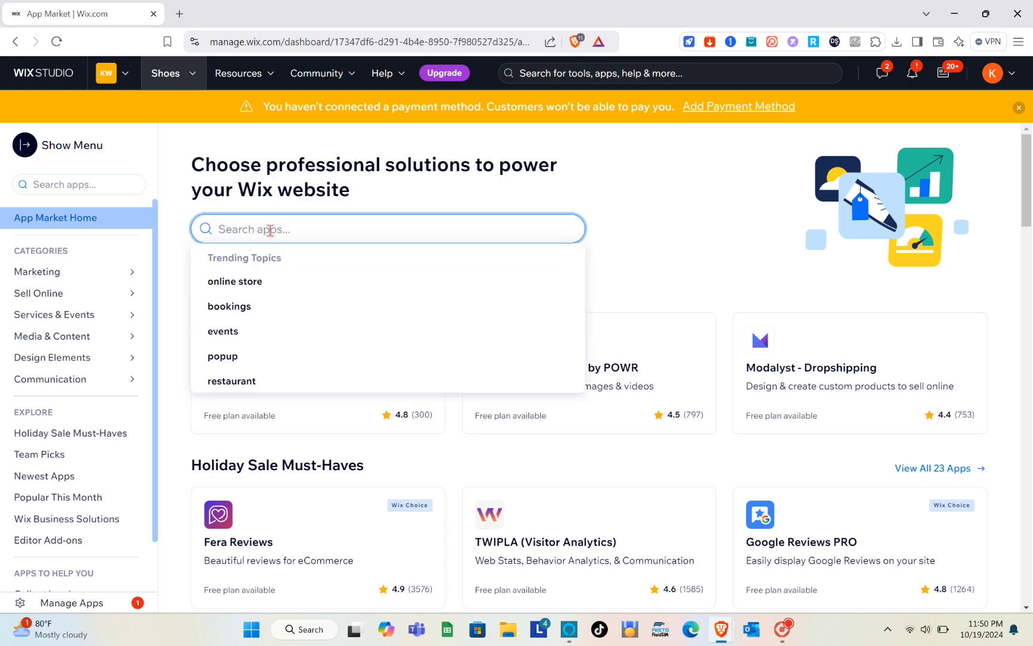
pyautogui.write('me')
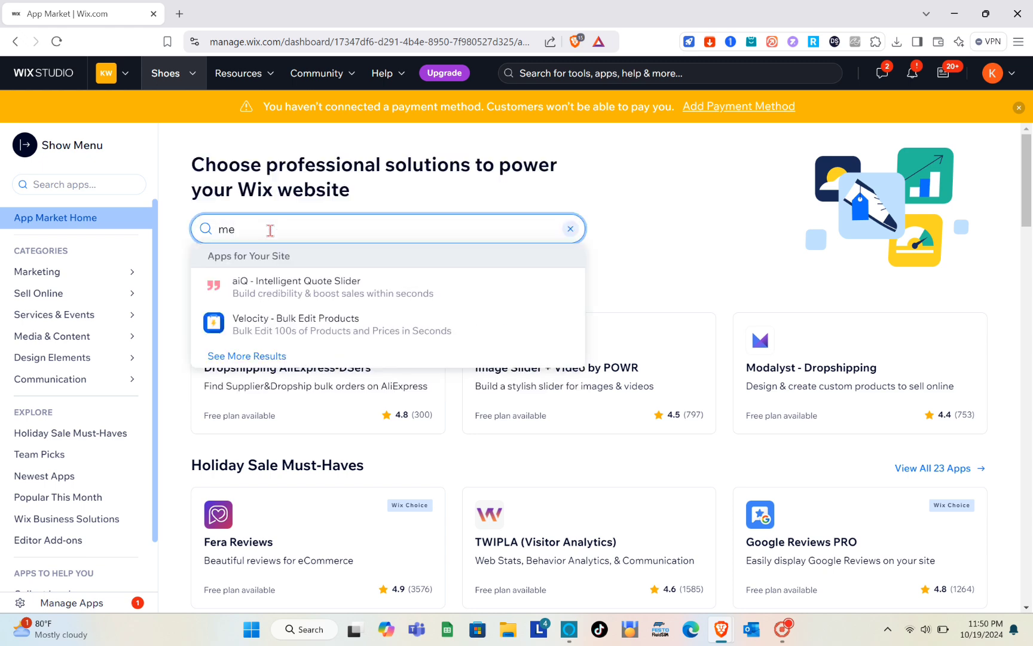
pyautogui.write('mbers')
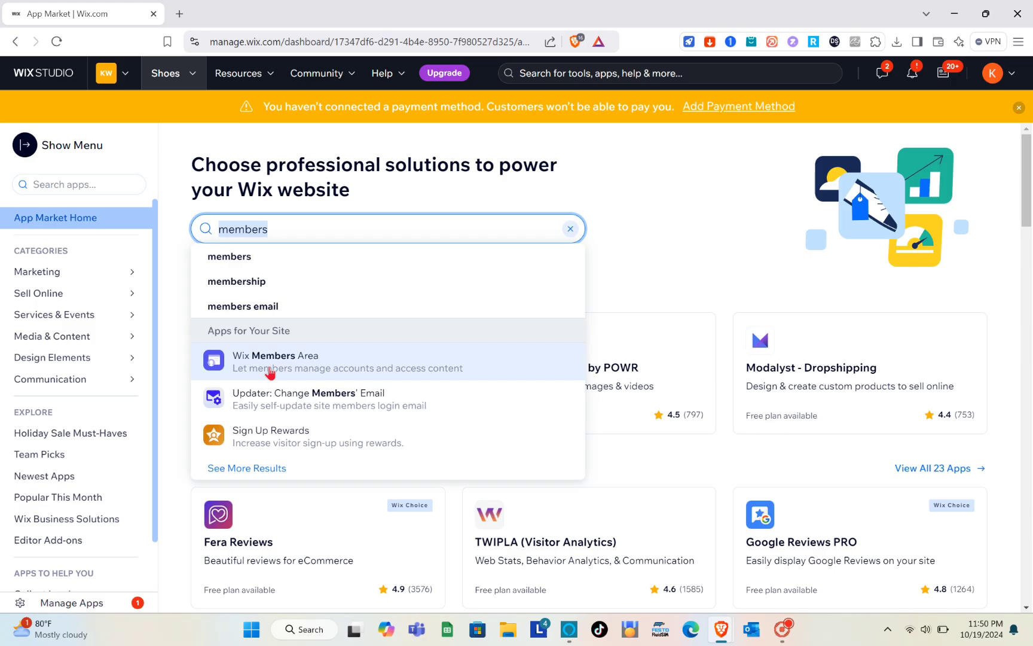
pyautogui.click(330, 394)
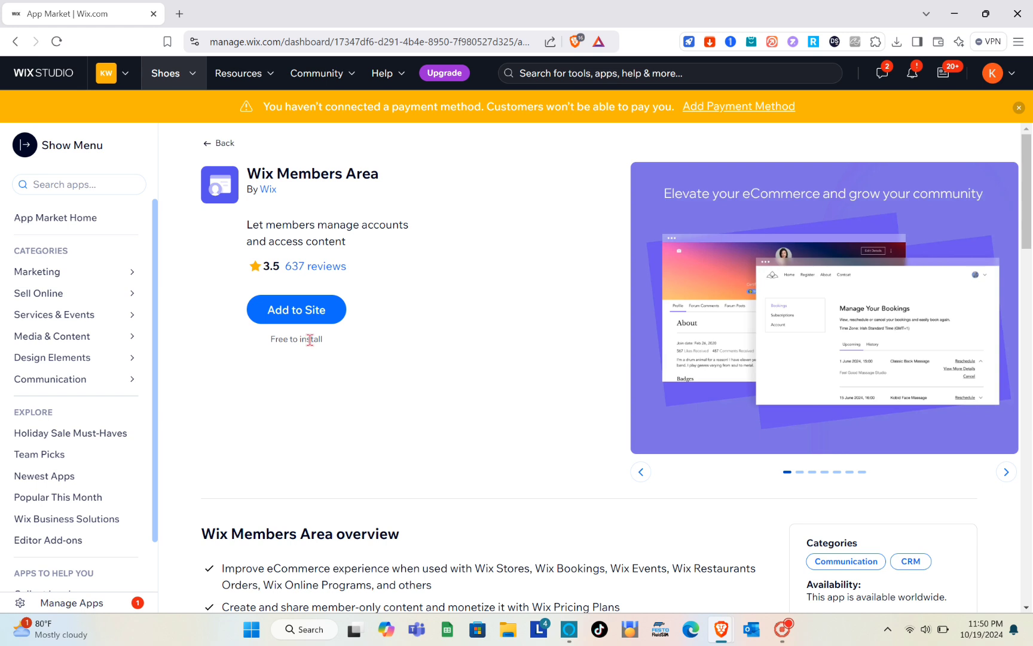
# Add the Wix Members Area app to the Shoes site and open the site in the Editor
pyautogui.click(285, 314)
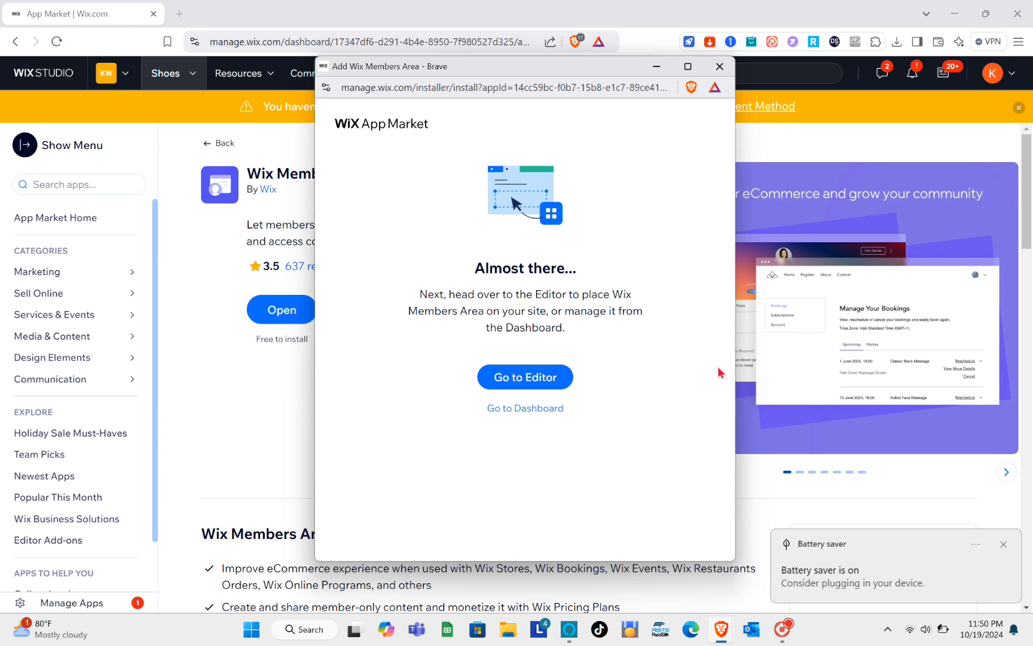
pyautogui.click(1003, 546)
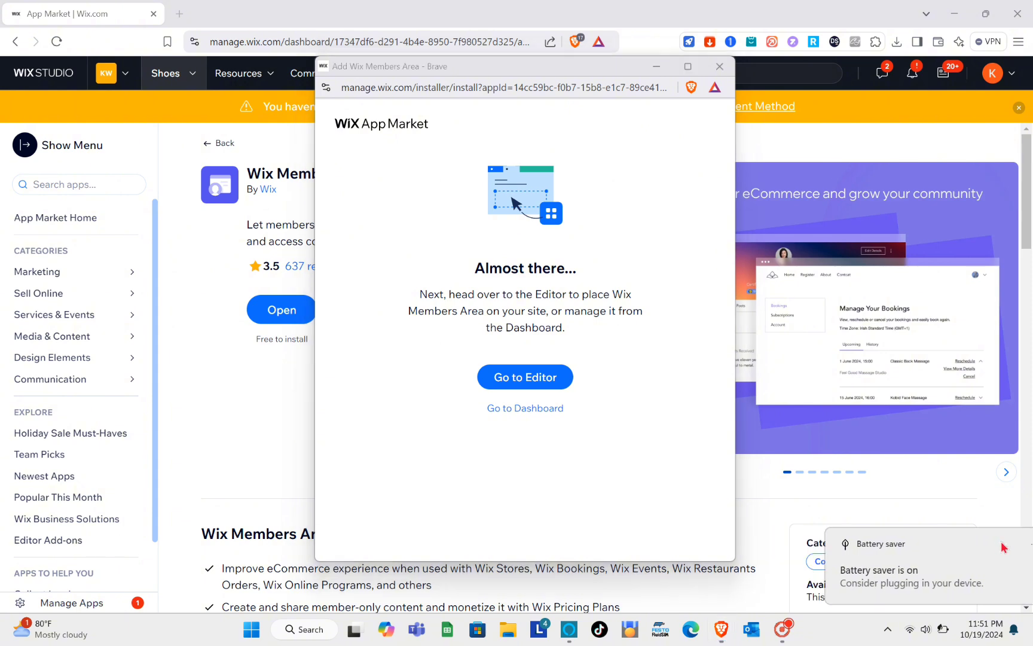
pyautogui.click(549, 374)
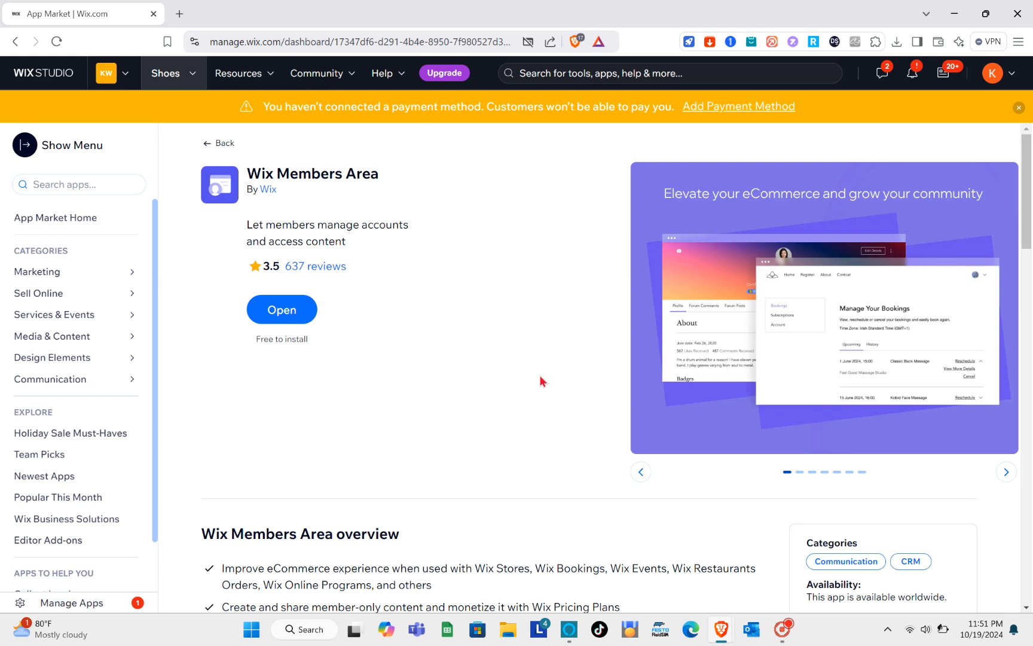
pyautogui.click(296, 309)
pyautogui.click(295, 310)
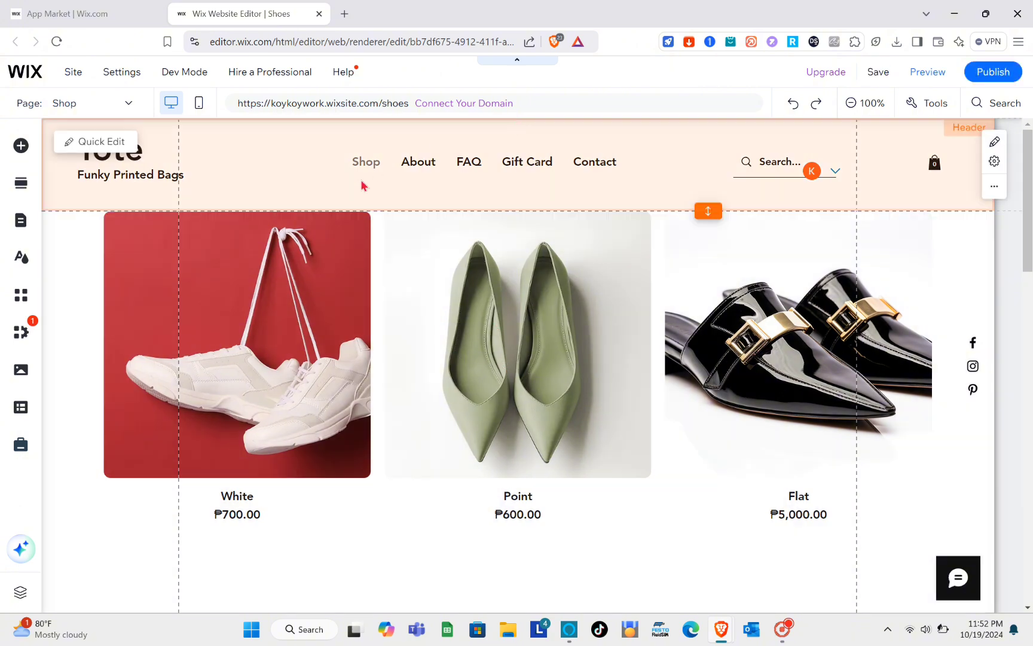
# Look through the Shop page and the Text, Image, Button, Strip, Decorative and Box categories of elements that can be added
pyautogui.scroll(-4, 580, 369)
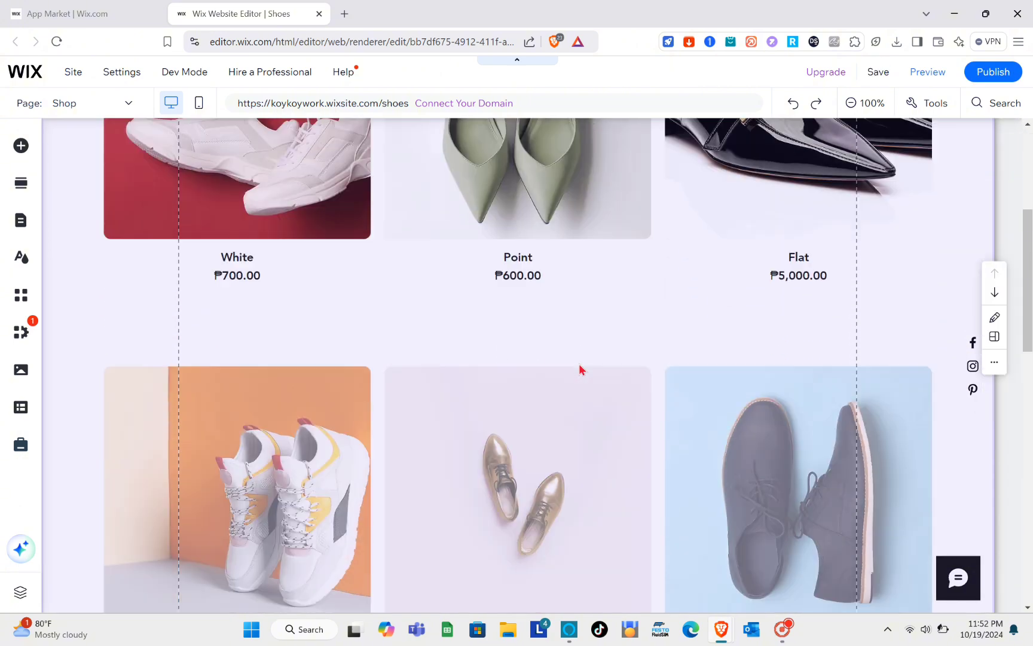
pyautogui.scroll(6, 580, 370)
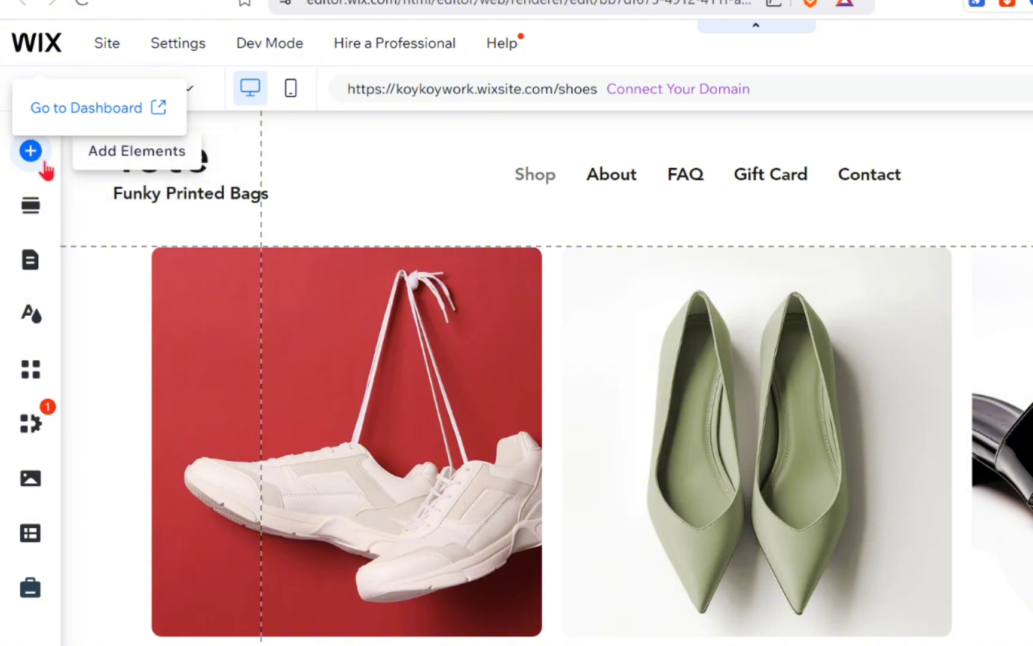
pyautogui.click(40, 169)
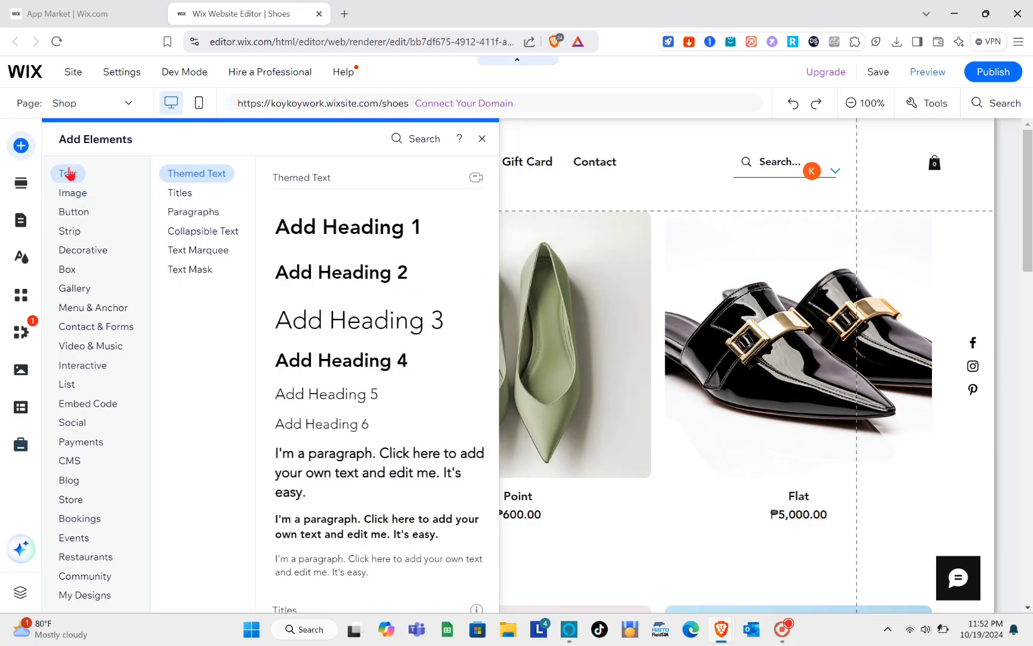
pyautogui.click(72, 192)
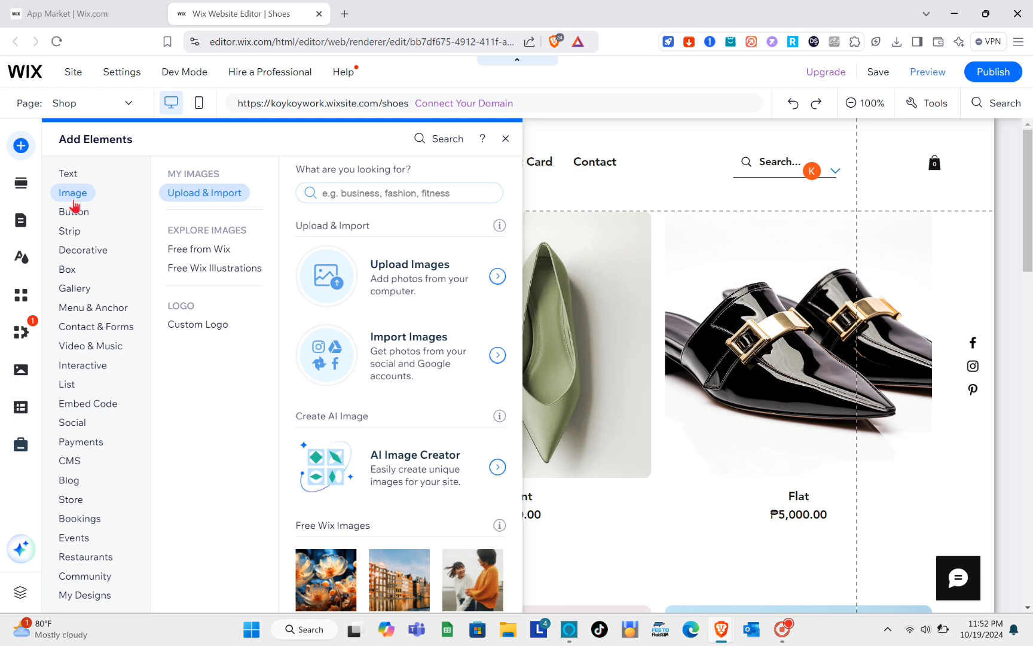
pyautogui.click(71, 219)
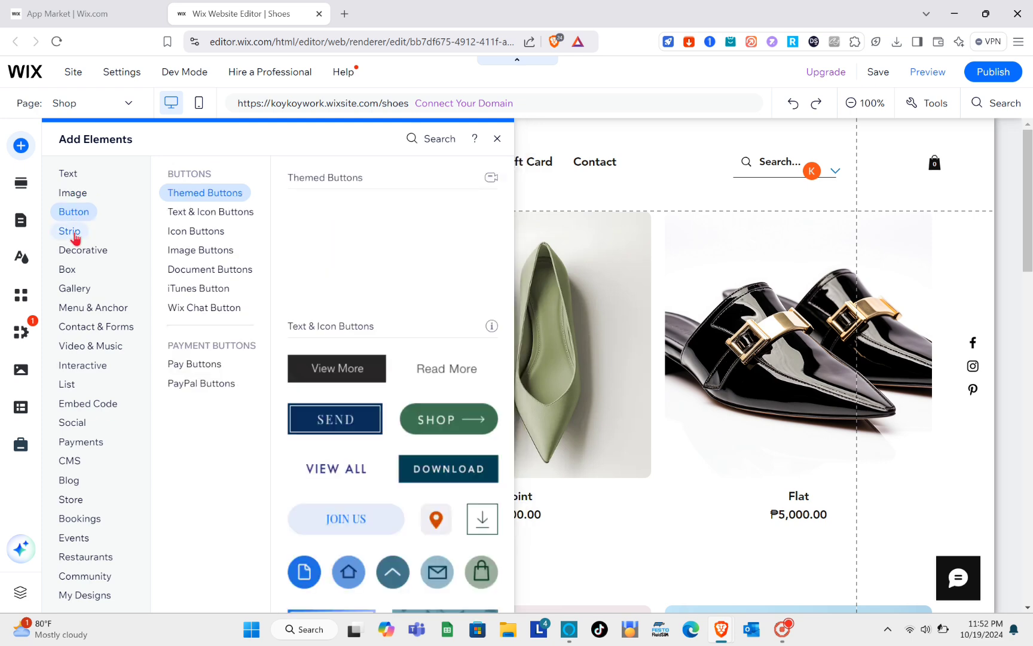
pyautogui.click(73, 235)
pyautogui.click(84, 252)
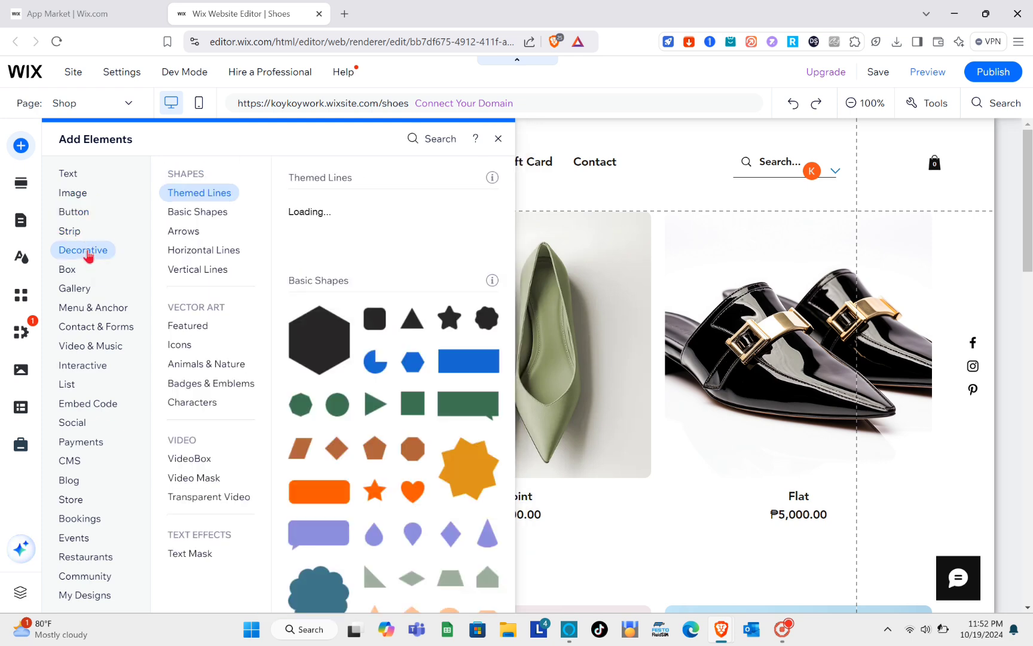
pyautogui.click(80, 269)
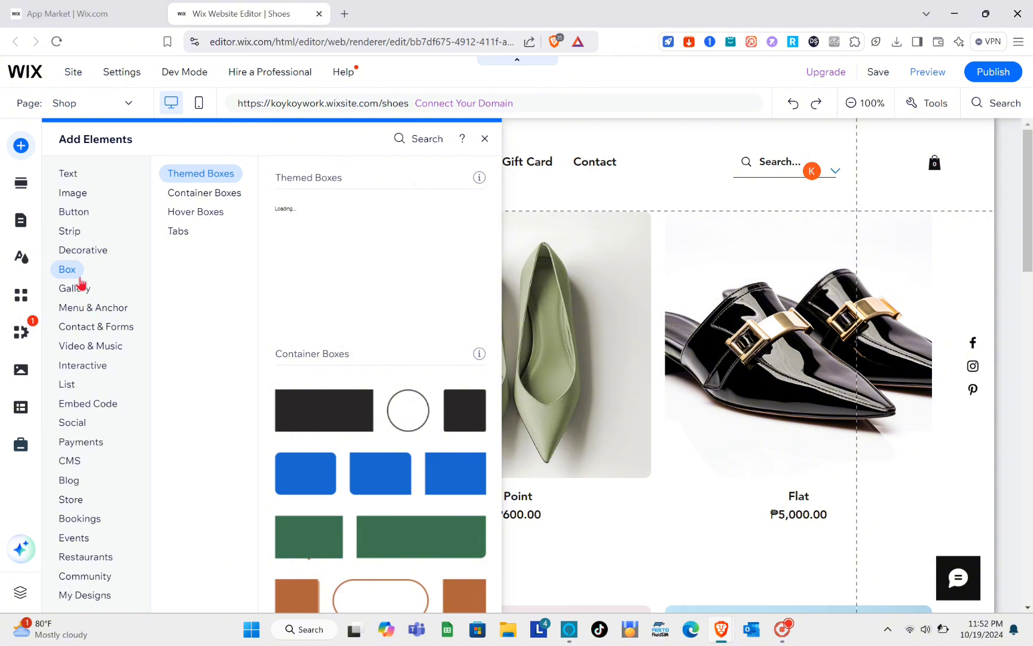
pyautogui.click(77, 175)
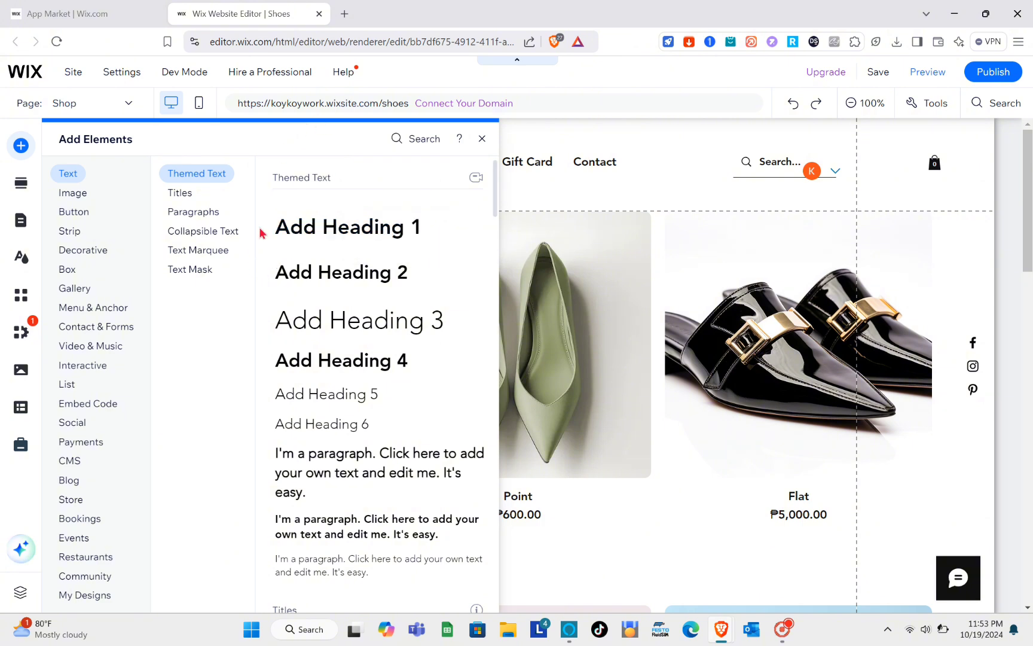
pyautogui.click(72, 194)
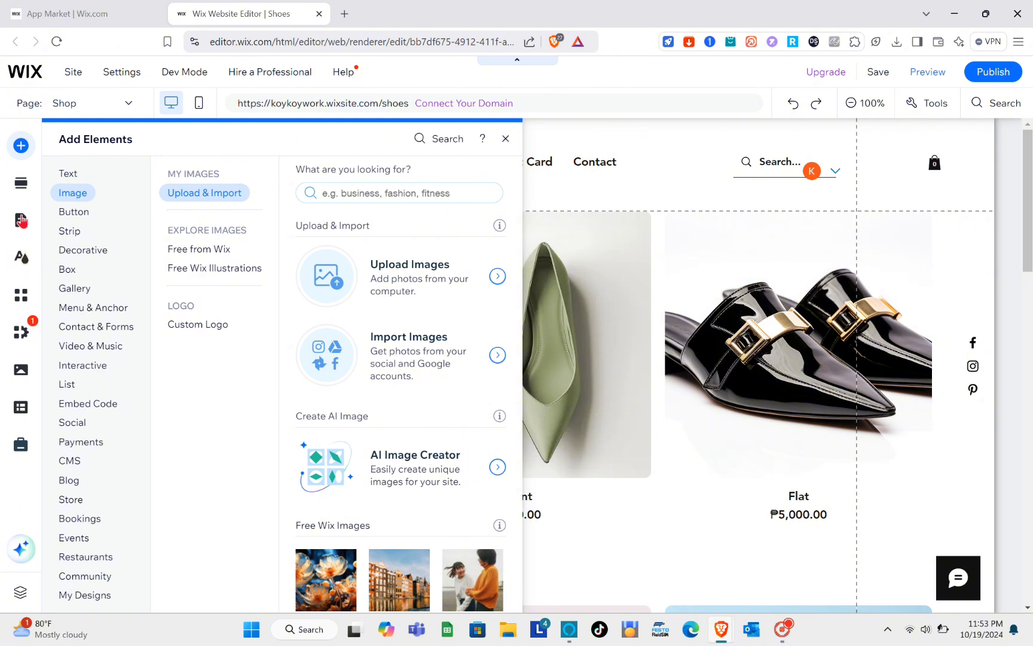
pyautogui.click(506, 138)
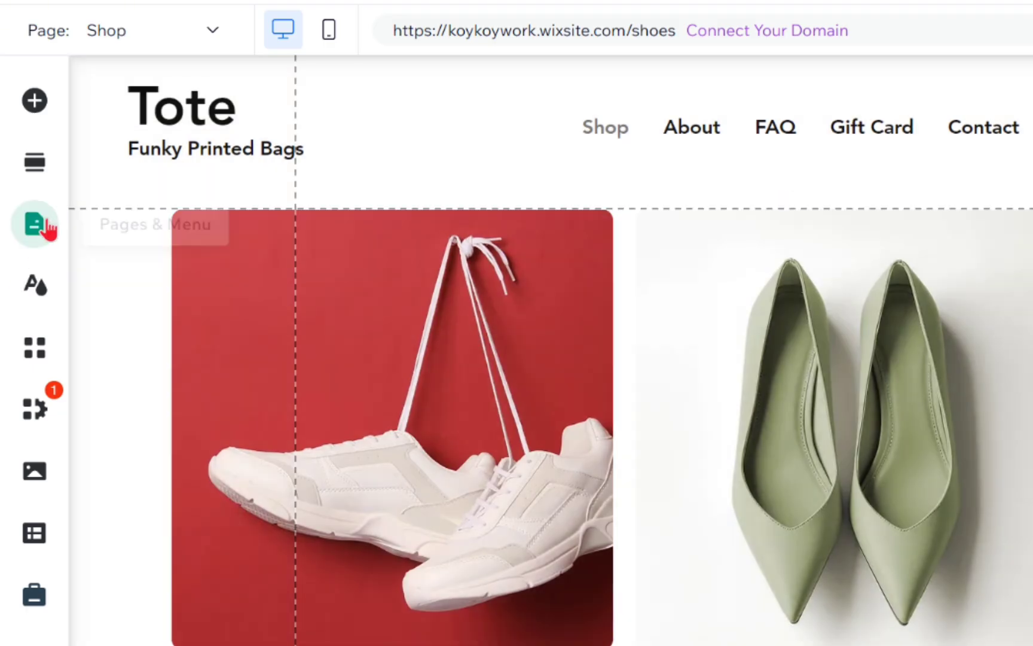
# Check the site's store pages list and add a blank section between the product gallery and the About section
pyautogui.click(45, 230)
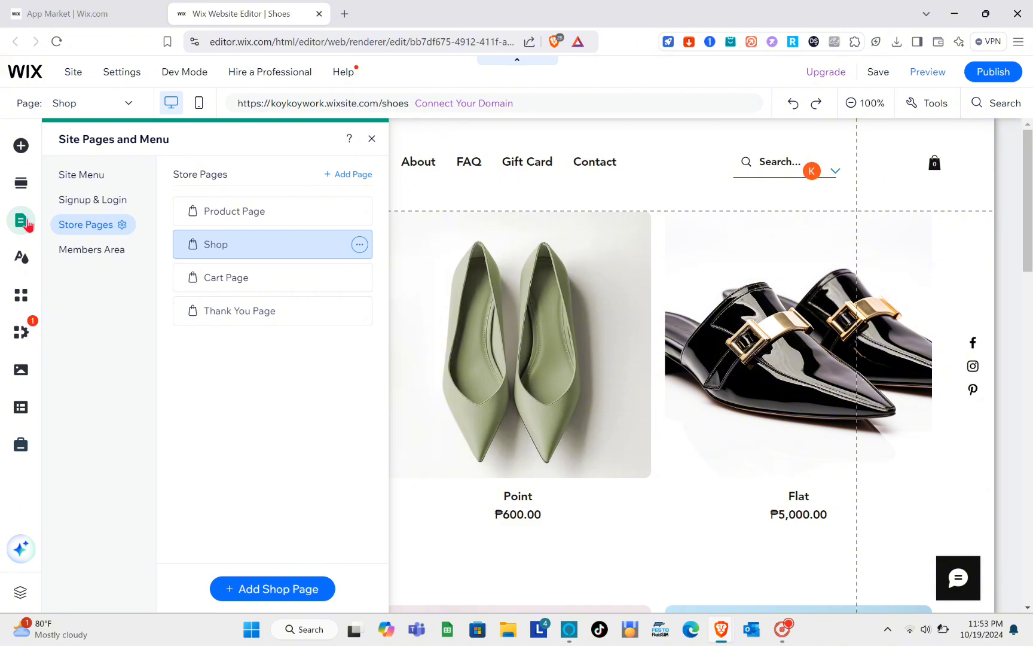
pyautogui.click(368, 140)
pyautogui.scroll(-5, 435, 282)
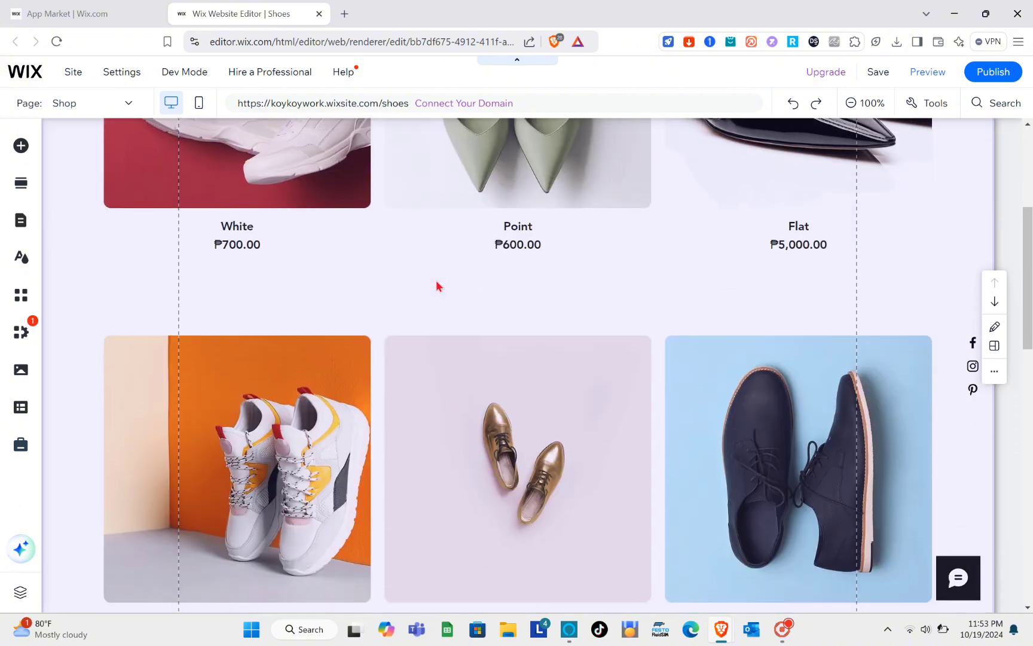
pyautogui.scroll(4, 437, 285)
pyautogui.scroll(-9, 437, 286)
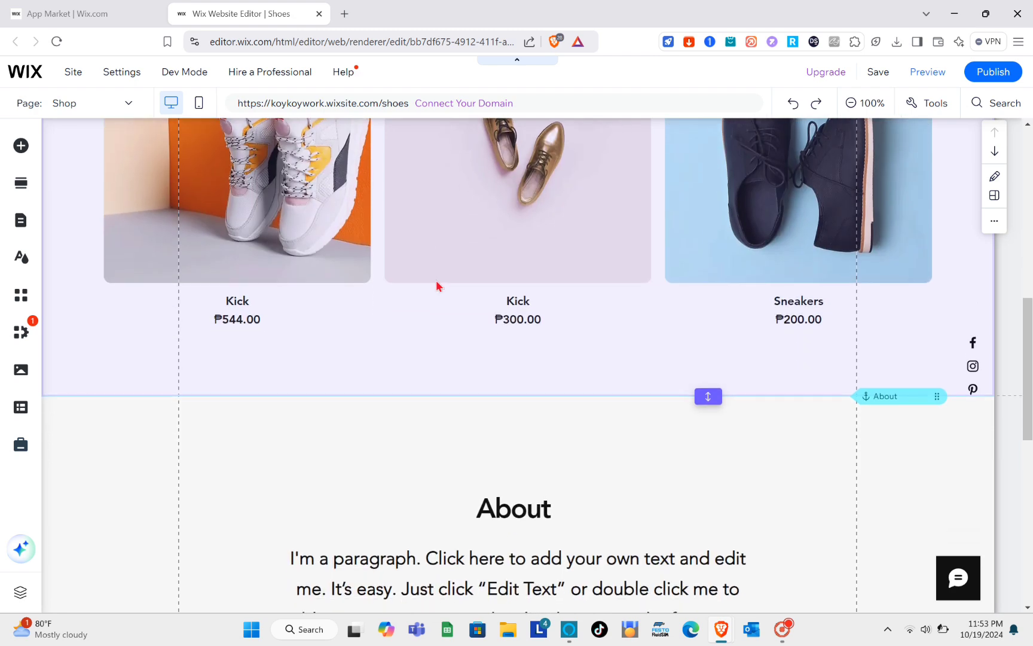
pyautogui.moveTo(491, 364)
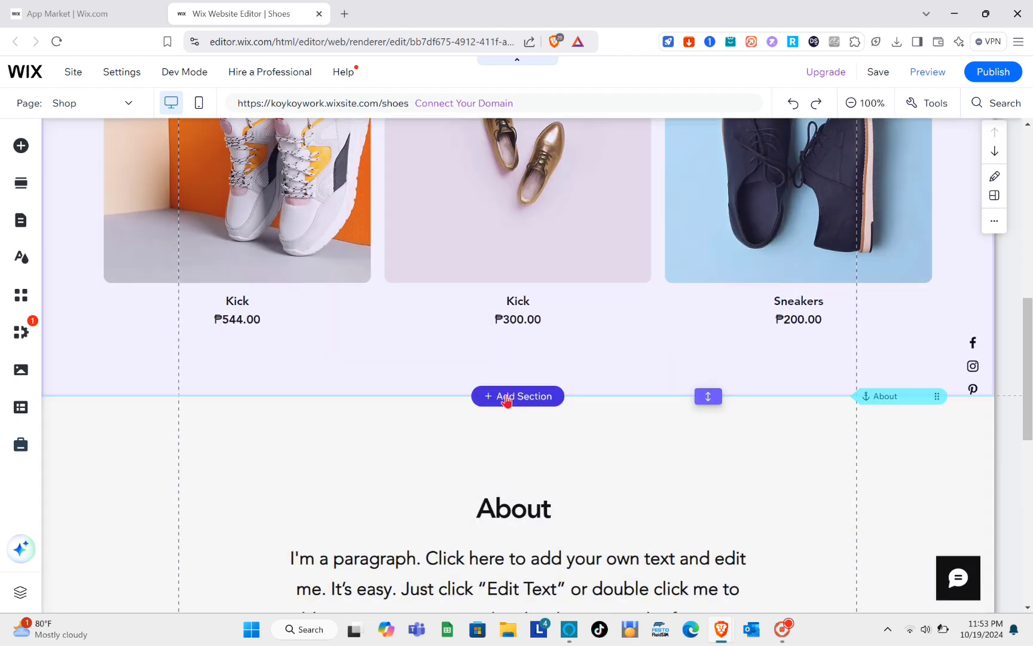
pyautogui.click(506, 397)
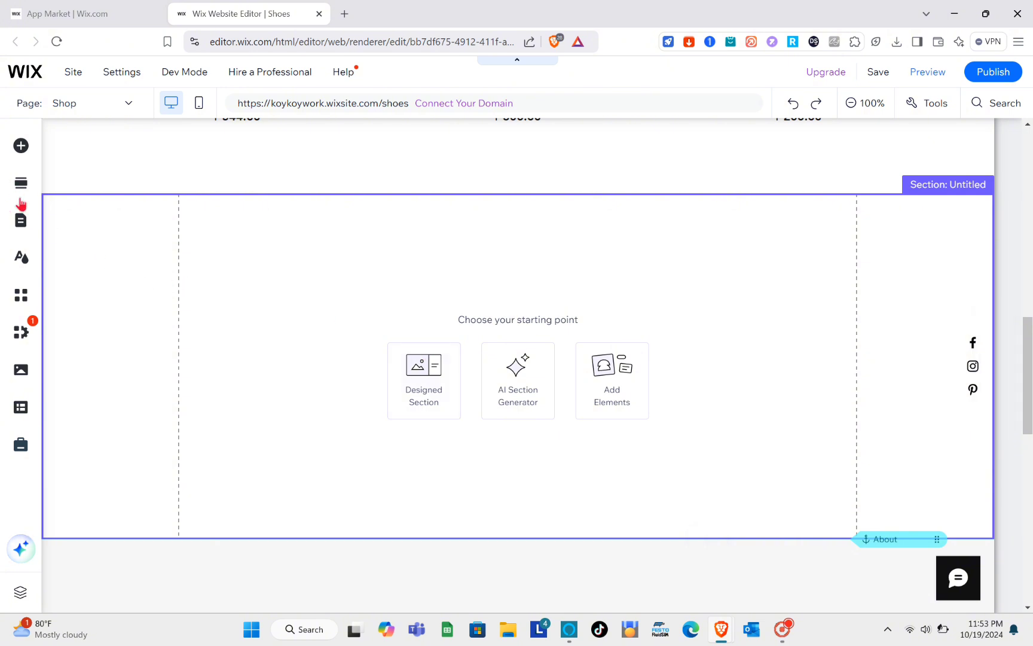
# Open the Member Login Form settings among the site's Signup & Login pages and keep Default Form as the form visitors see
pyautogui.click(21, 223)
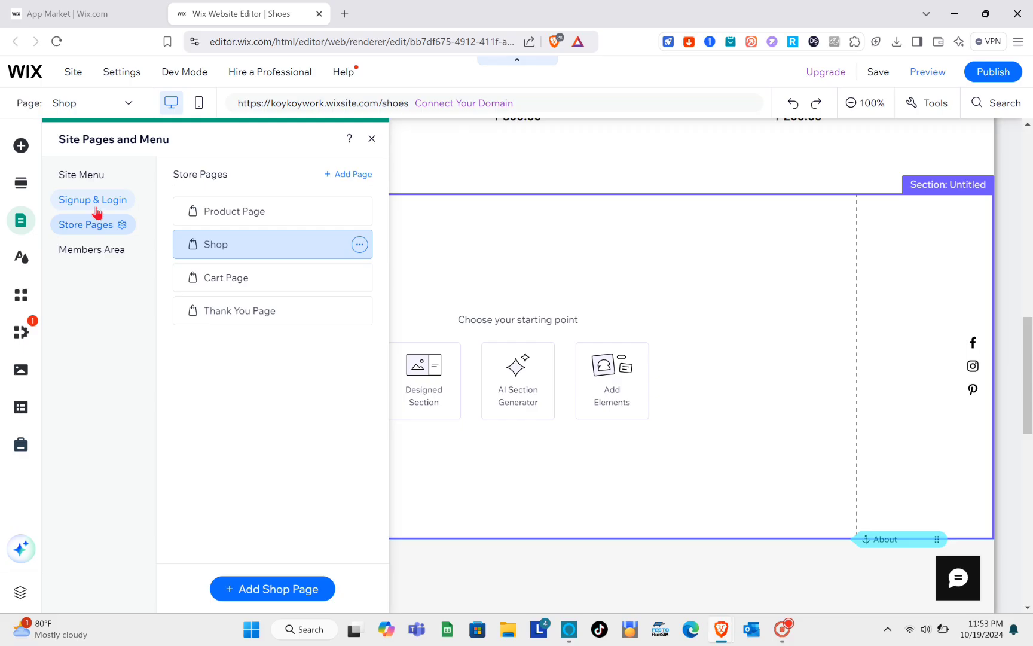
pyautogui.click(145, 224)
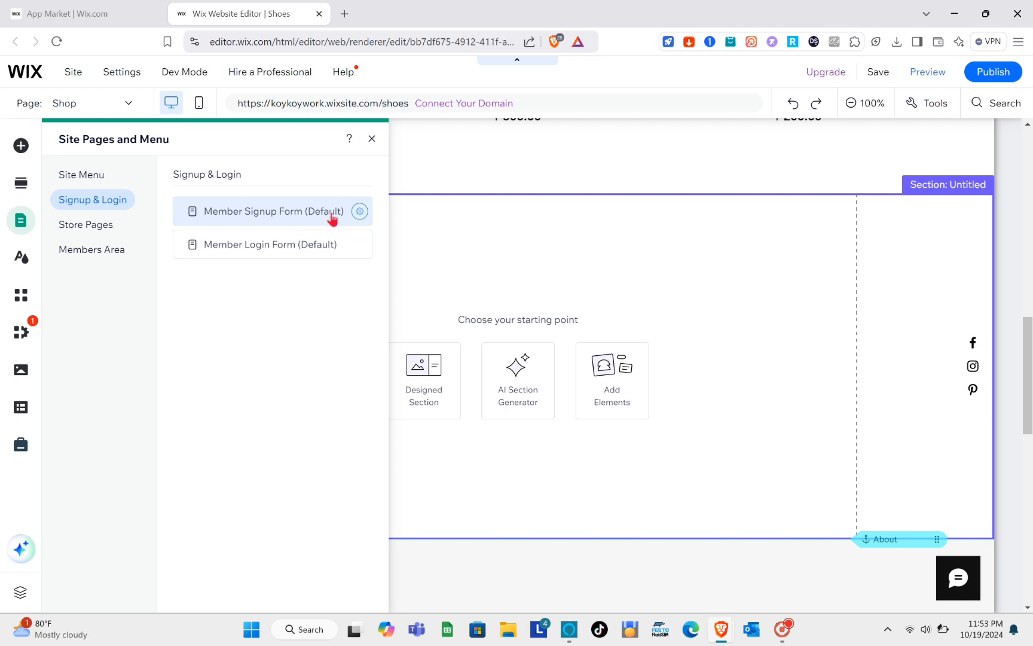
pyautogui.click(283, 251)
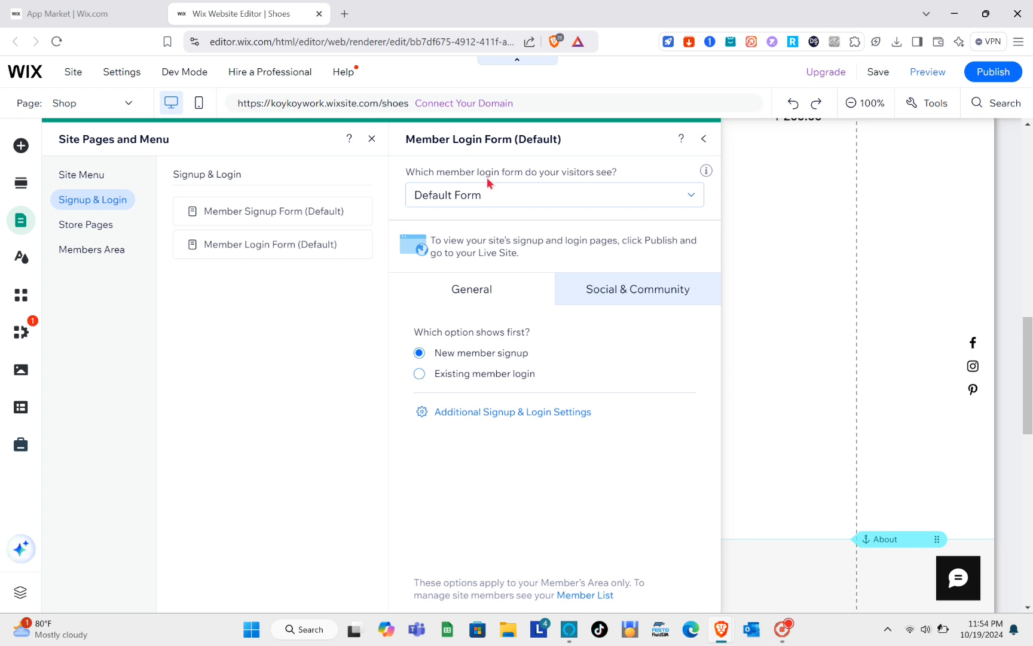
pyautogui.click(553, 205)
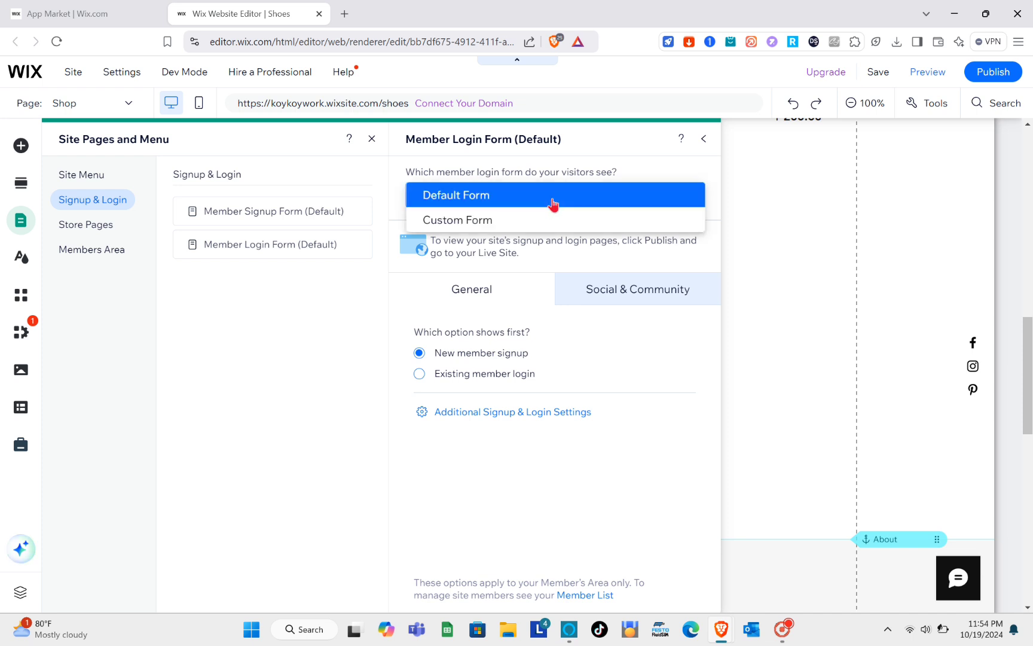
pyautogui.click(553, 205)
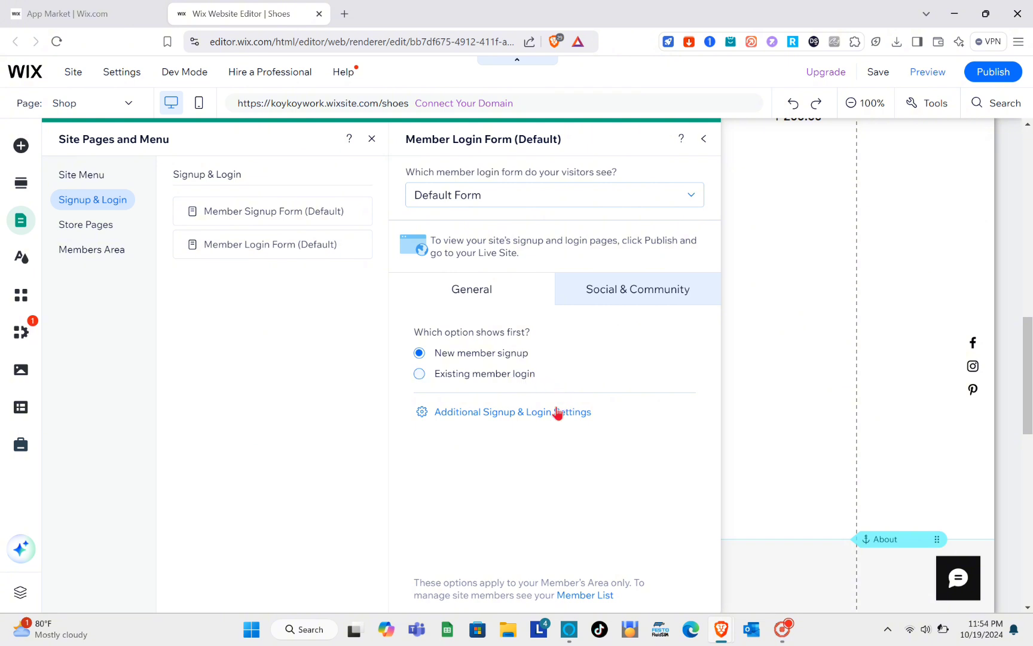
# In the additional signup and login settings, require everyone who signs up to confirm their email, and save the change
pyautogui.click(514, 413)
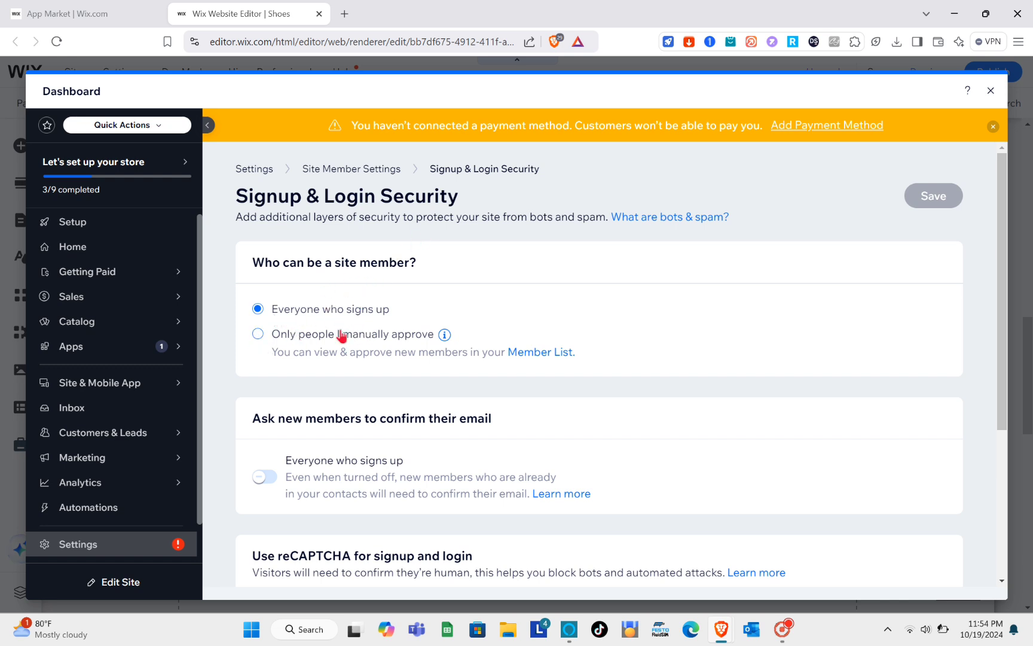
pyautogui.scroll(-2, 341, 338)
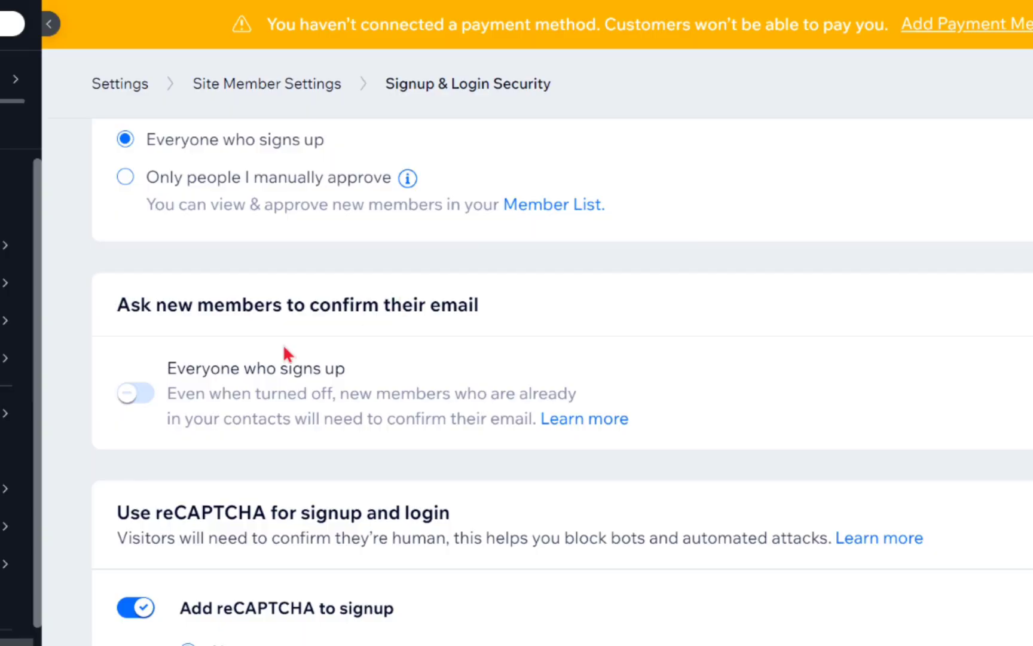
pyautogui.click(127, 398)
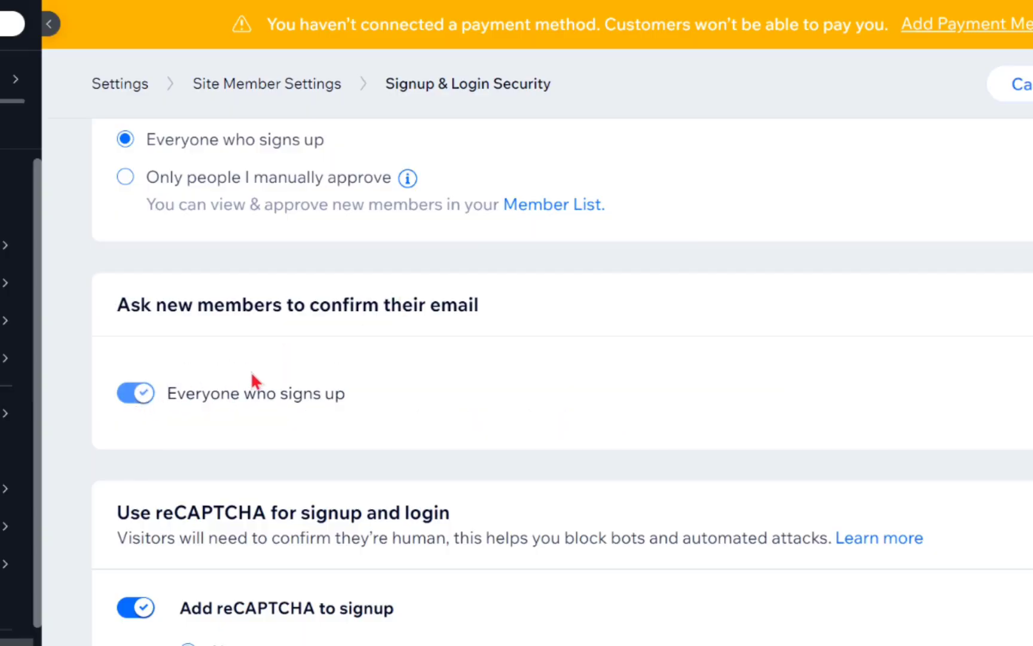
pyautogui.scroll(-2, 371, 326)
pyautogui.scroll(-1, 371, 323)
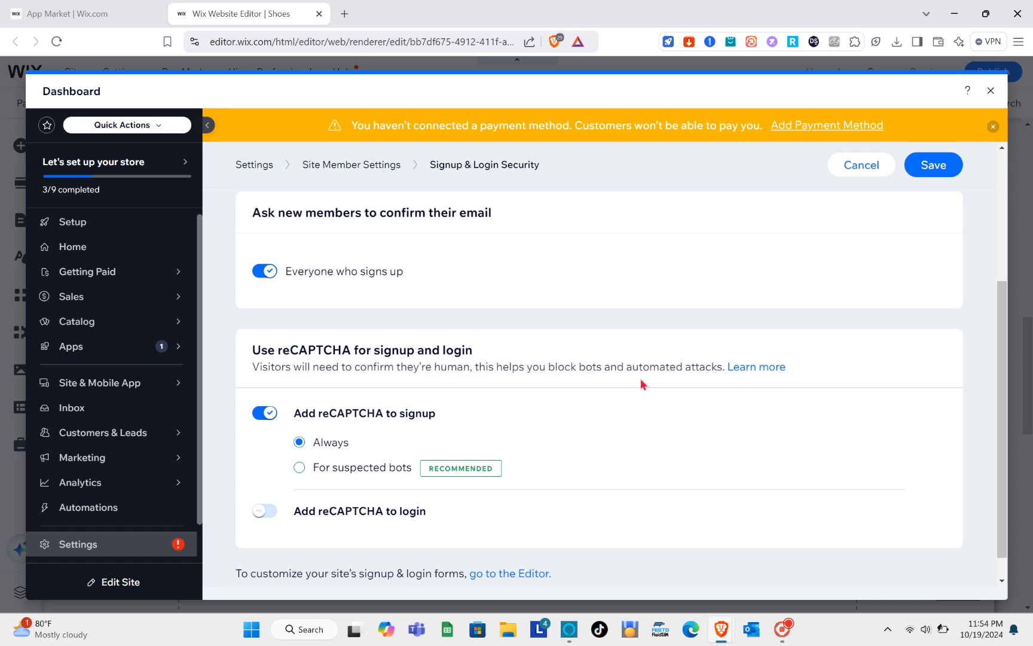
pyautogui.scroll(-1, 387, 448)
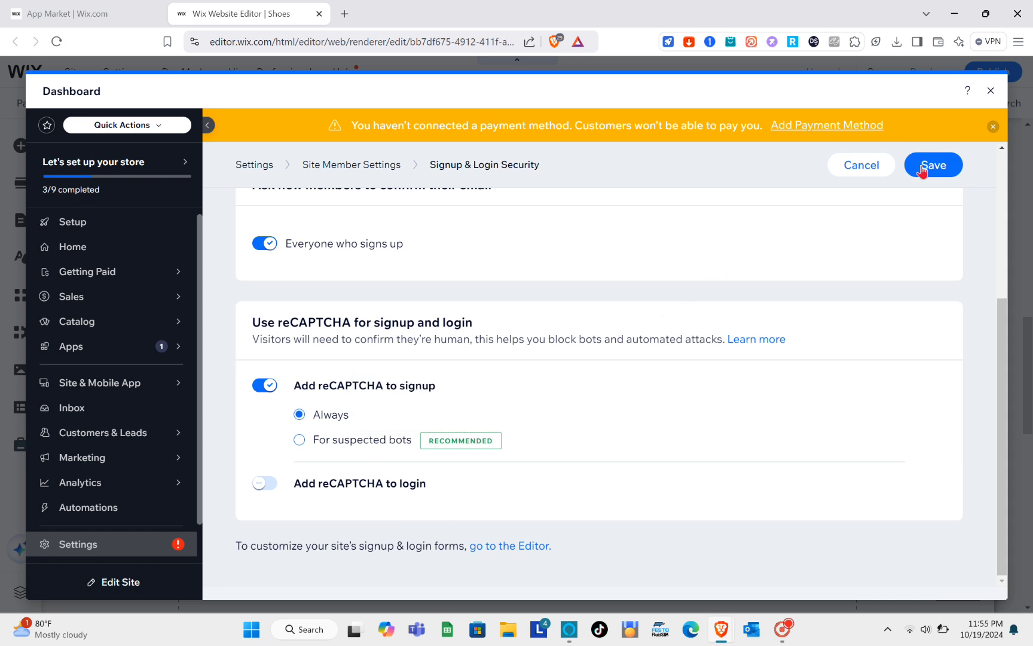
pyautogui.click(518, 547)
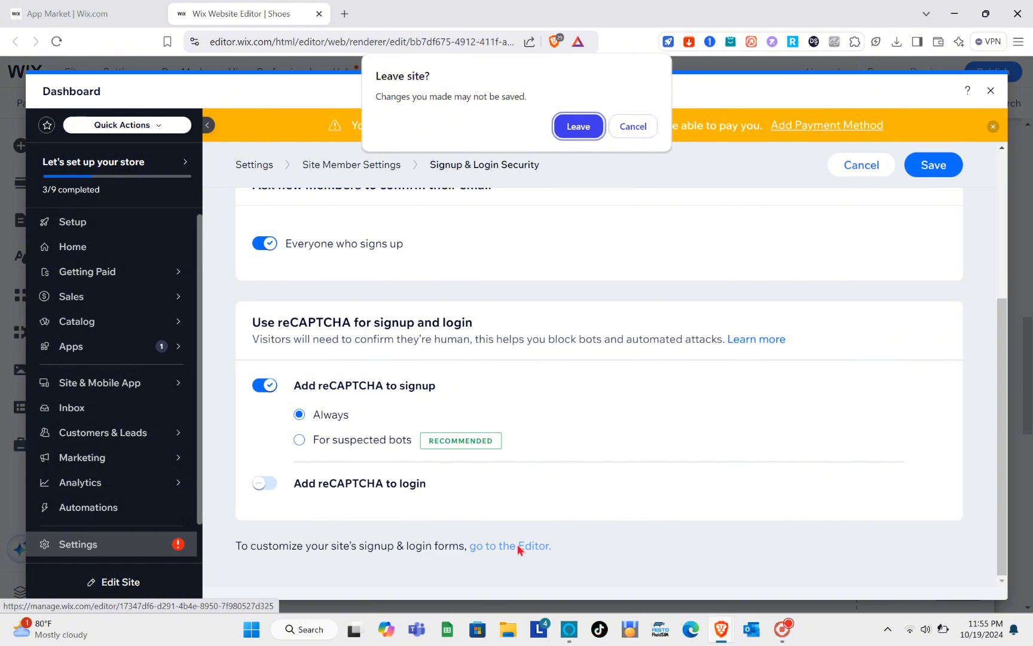
pyautogui.click(634, 131)
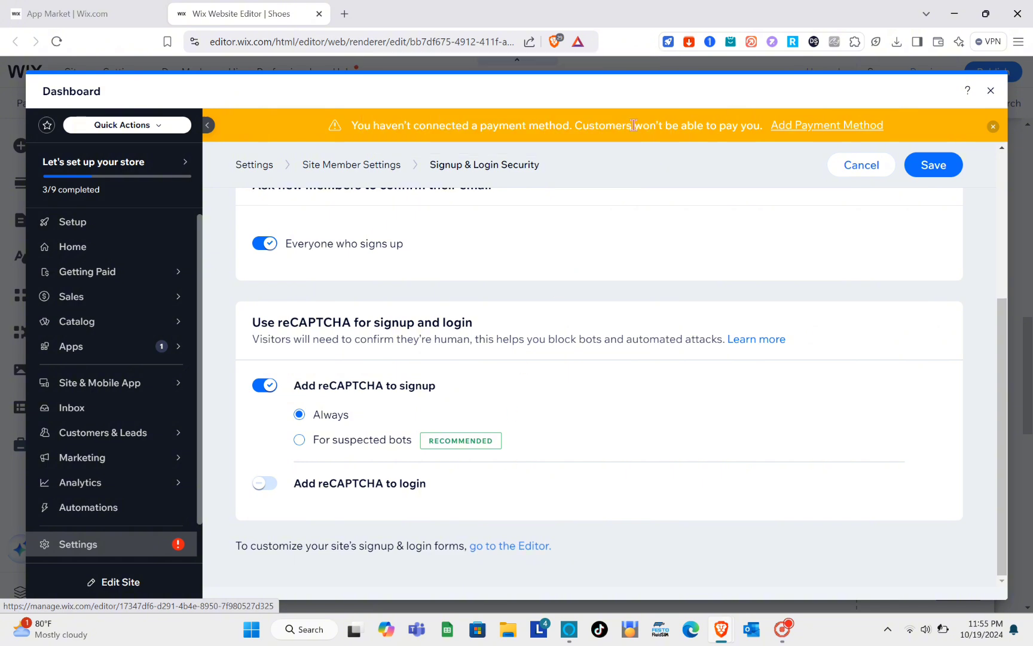
pyautogui.click(934, 167)
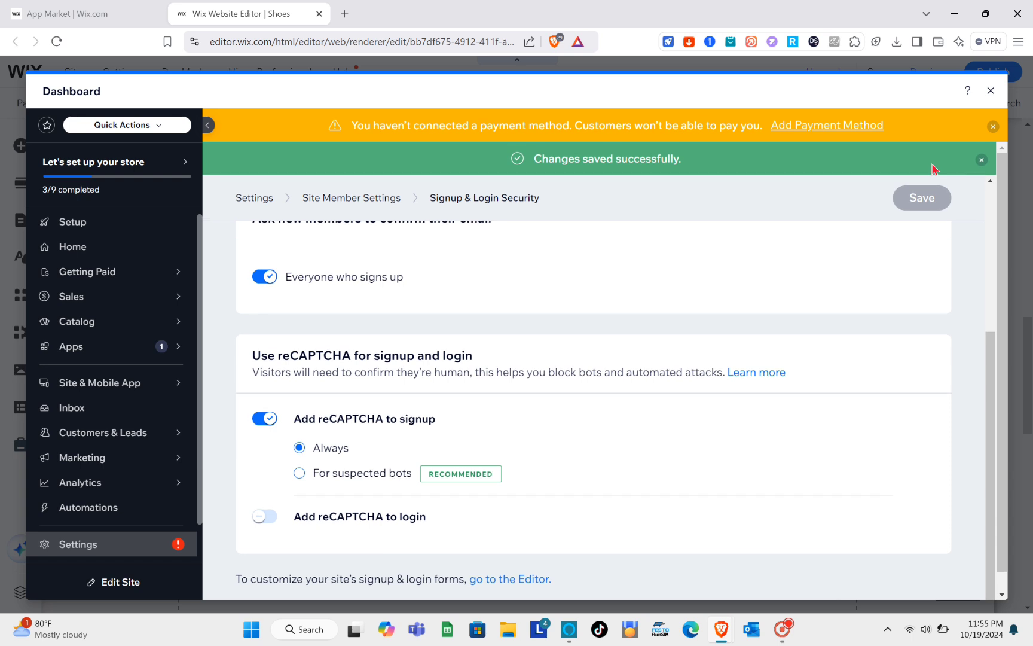
# Leave the Signup & Login Security page for the Editor and select the blank section above About
pyautogui.click(525, 561)
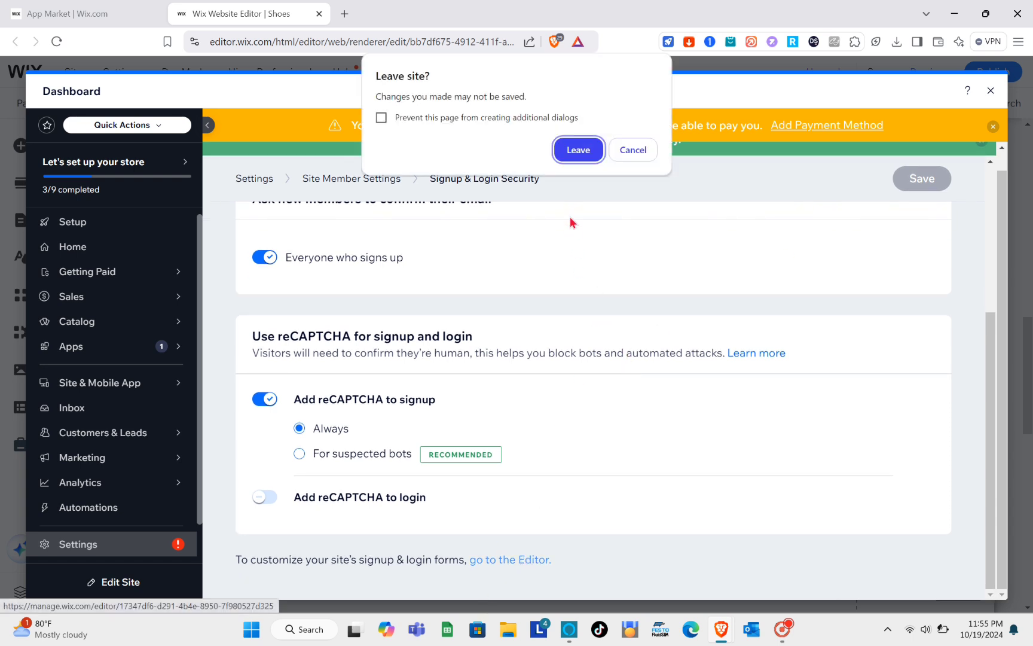
pyautogui.click(571, 154)
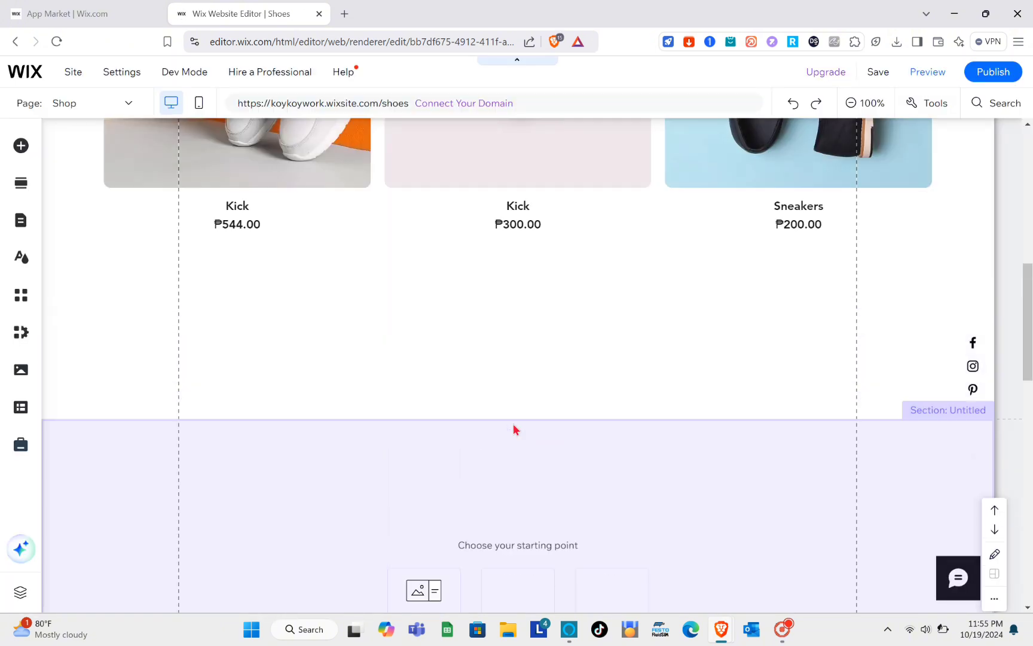
pyautogui.scroll(-5, 513, 422)
pyautogui.scroll(1, 513, 429)
pyautogui.click(442, 396)
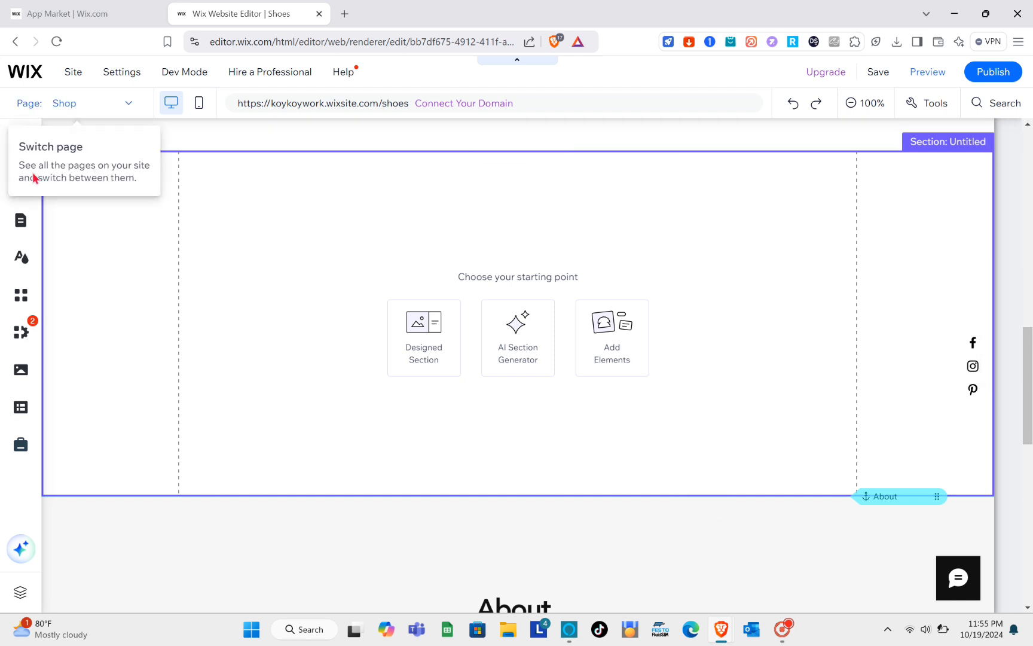
# Switch the Member Login Form that visitors see to Custom Form and add the custom login form to the site
pyautogui.click(20, 223)
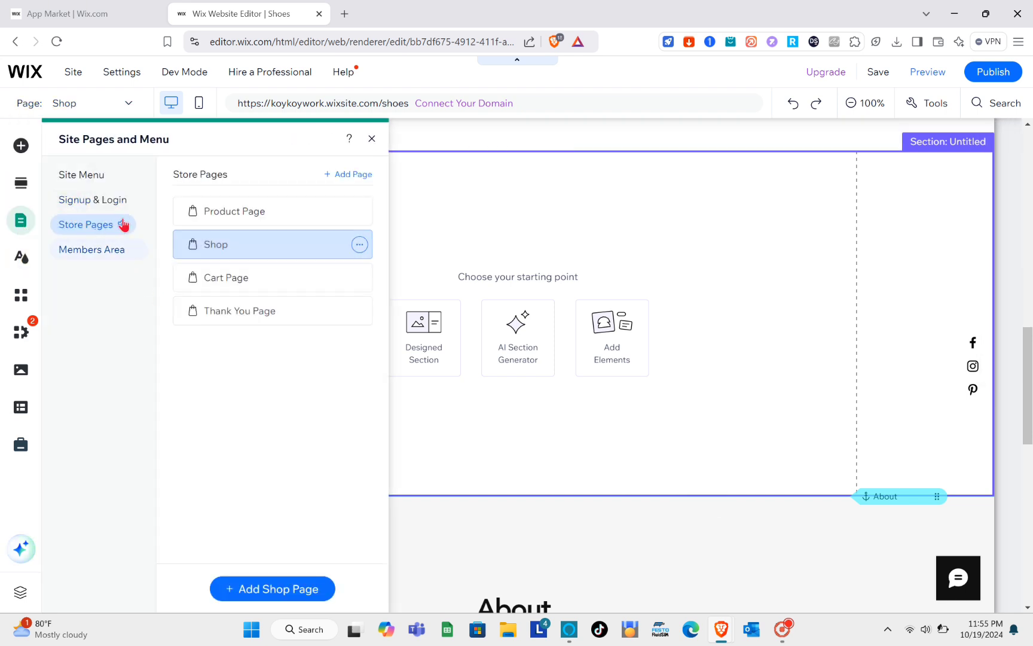
pyautogui.click(110, 203)
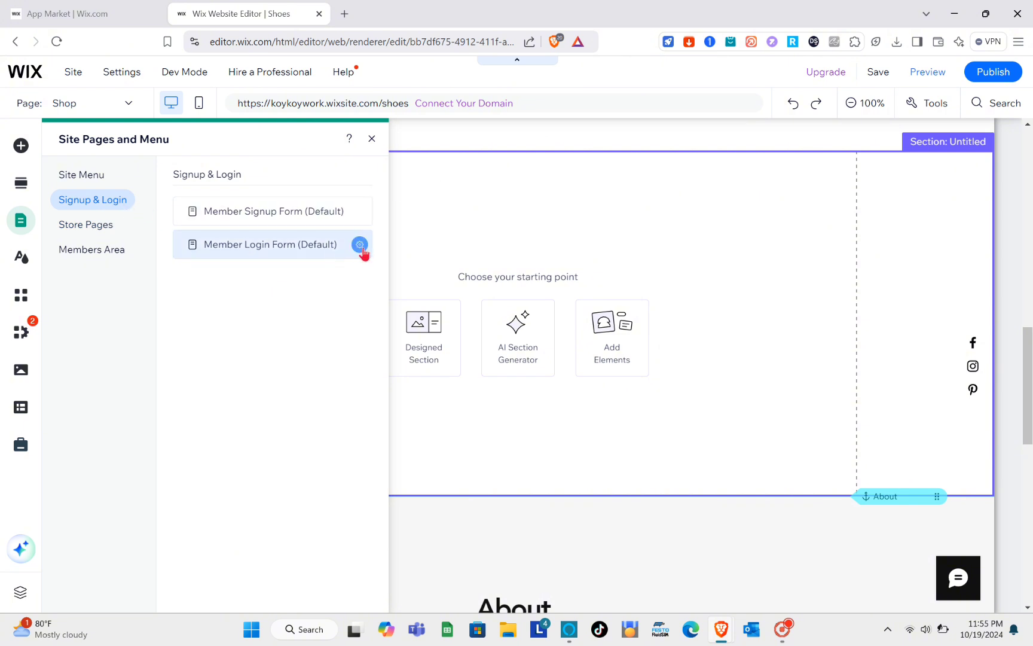
pyautogui.click(360, 245)
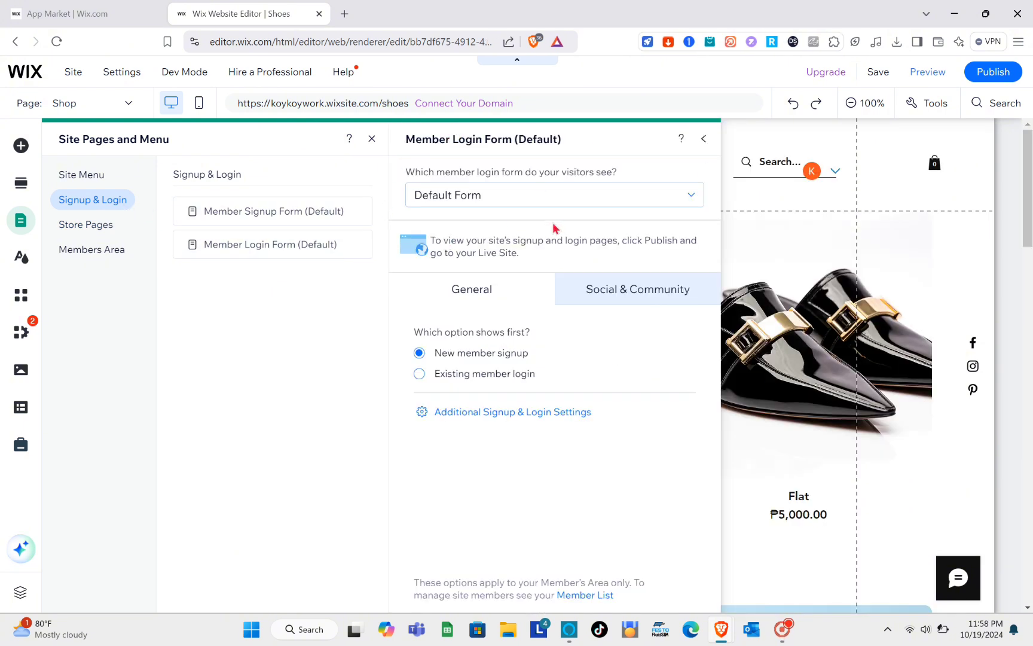
pyautogui.click(613, 200)
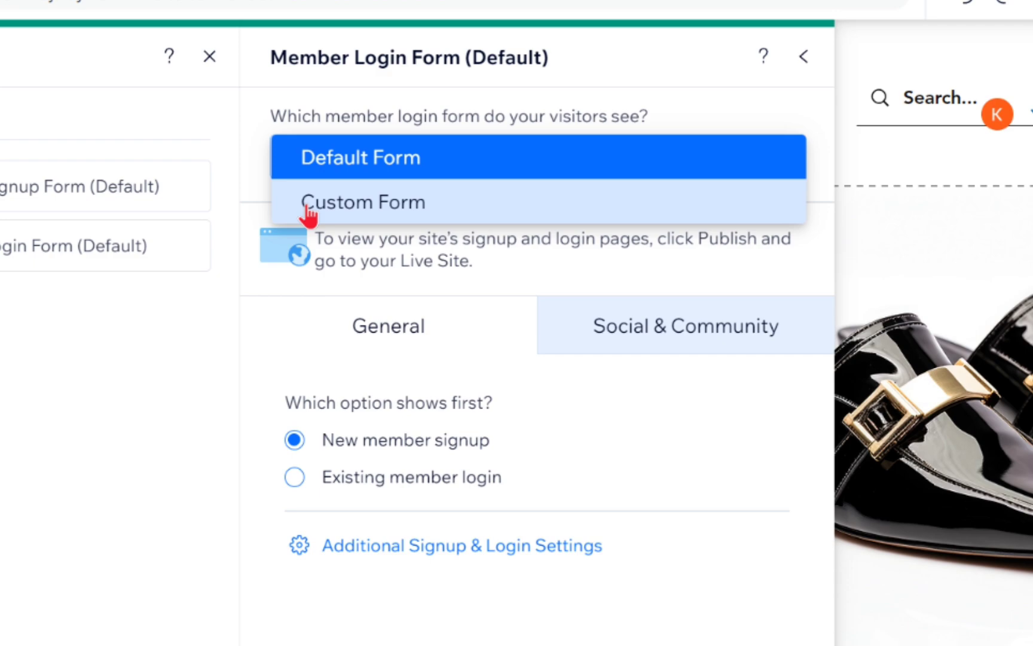
pyautogui.click(364, 210)
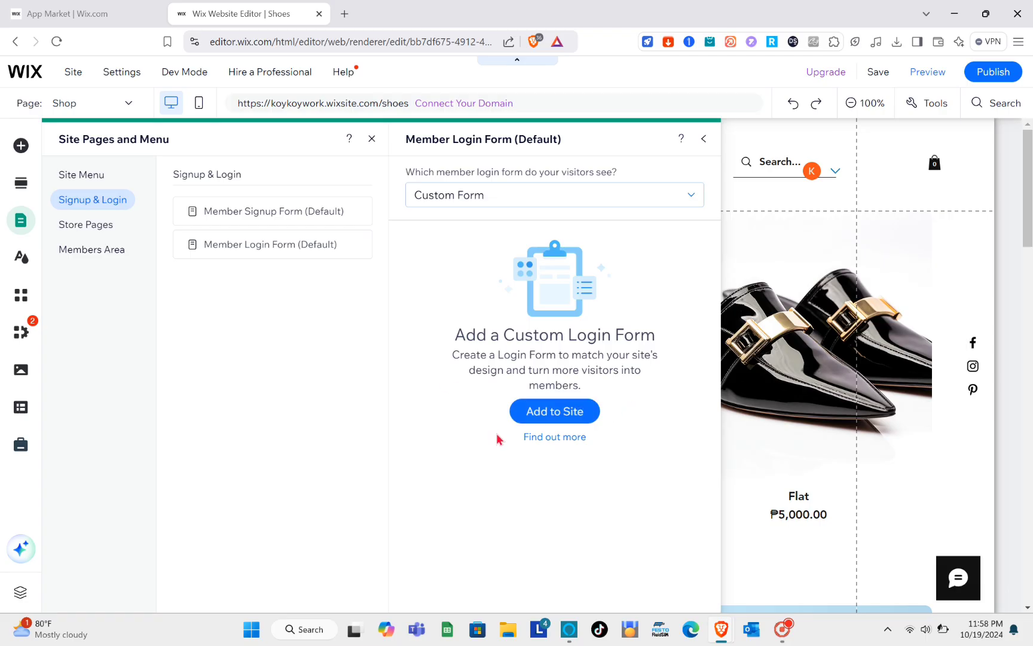
pyautogui.click(560, 411)
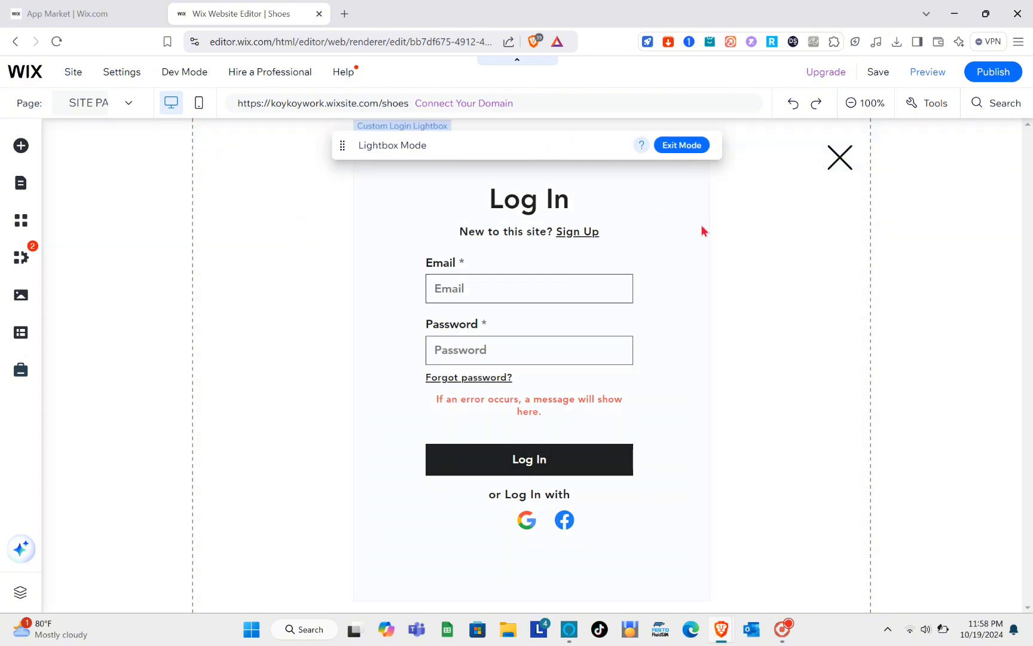
# Select the Custom Login Lightbox, publish the site and open the live version
pyautogui.click(703, 230)
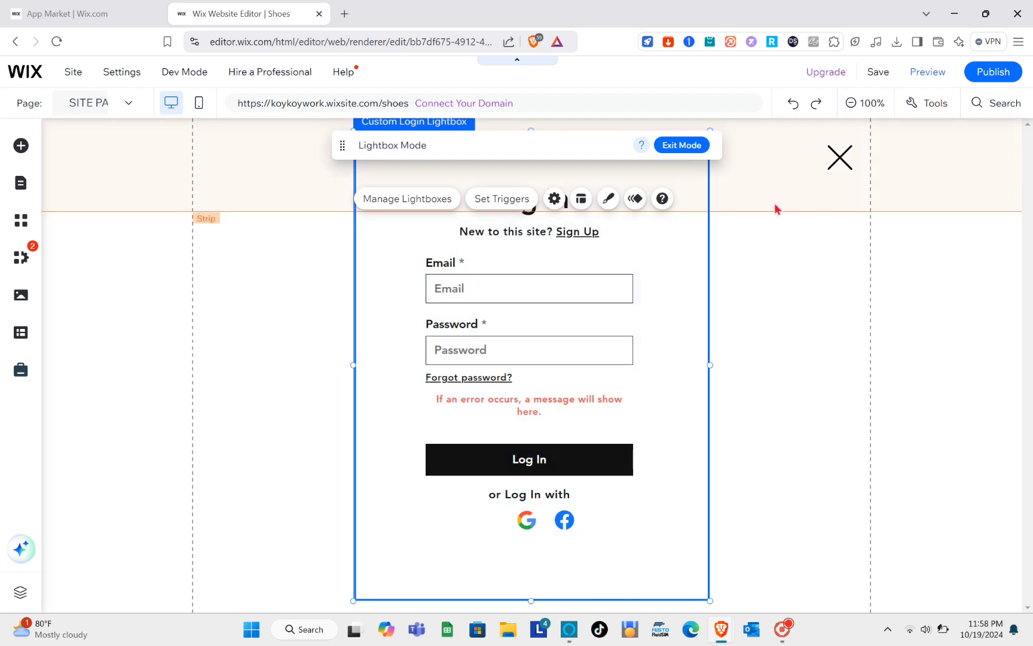
pyautogui.click(971, 82)
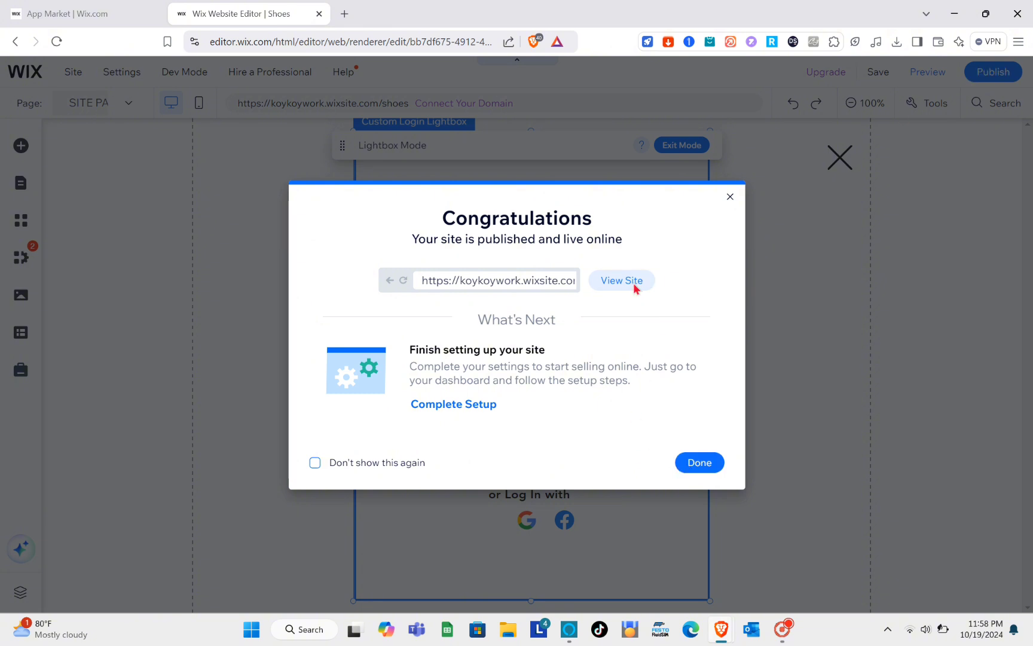
pyautogui.click(634, 281)
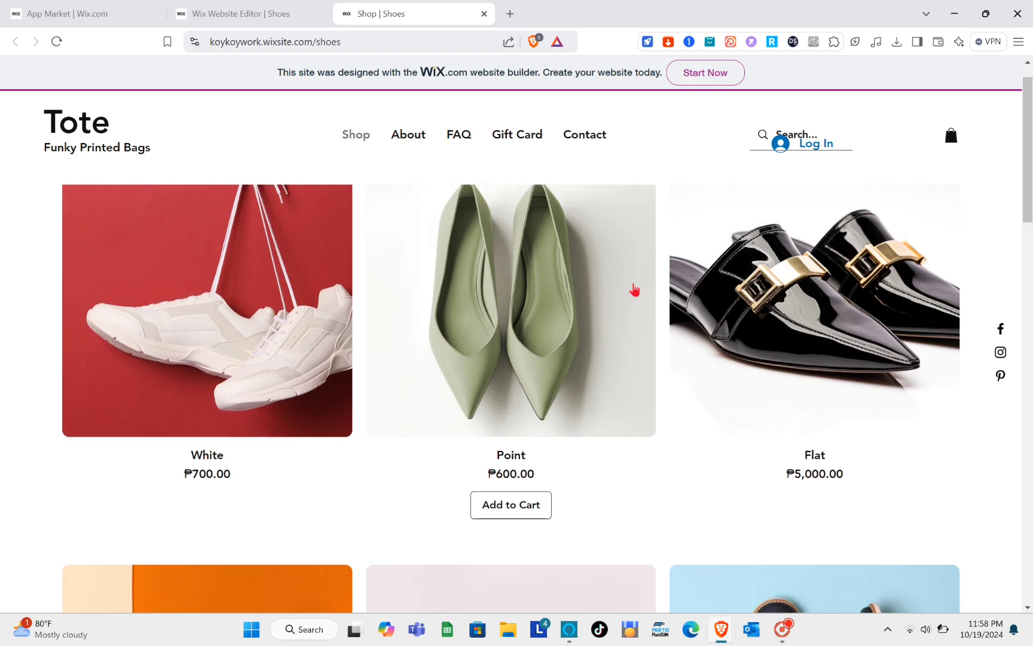
# Look through the live Shop page down to the footer, view the member form from the header's Log In link, and close it
pyautogui.scroll(-10, 634, 289)
pyautogui.scroll(-8, 634, 289)
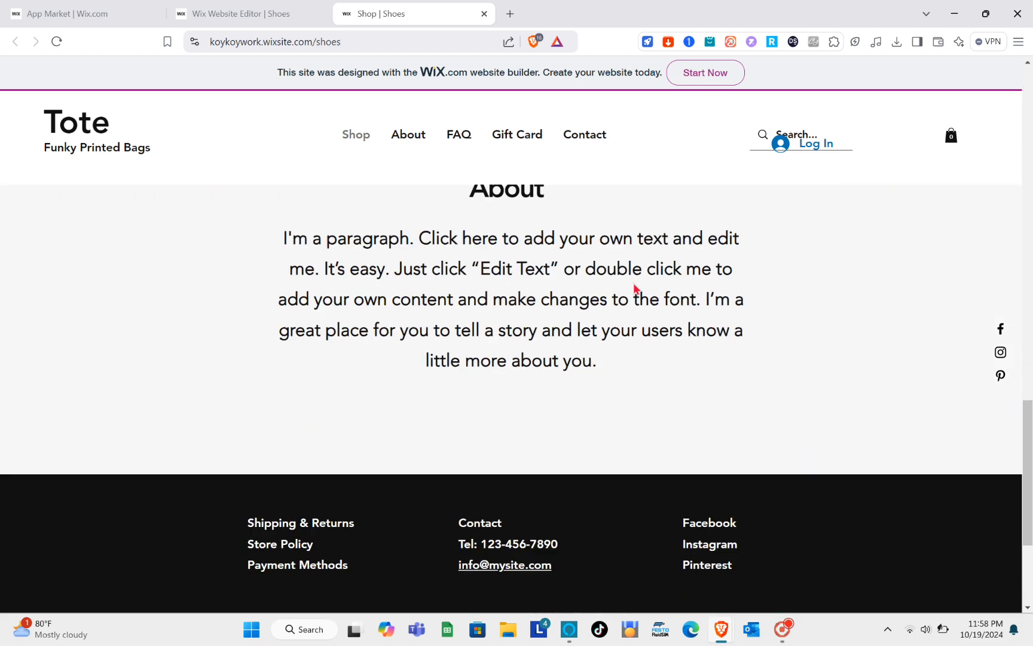
pyautogui.click(804, 142)
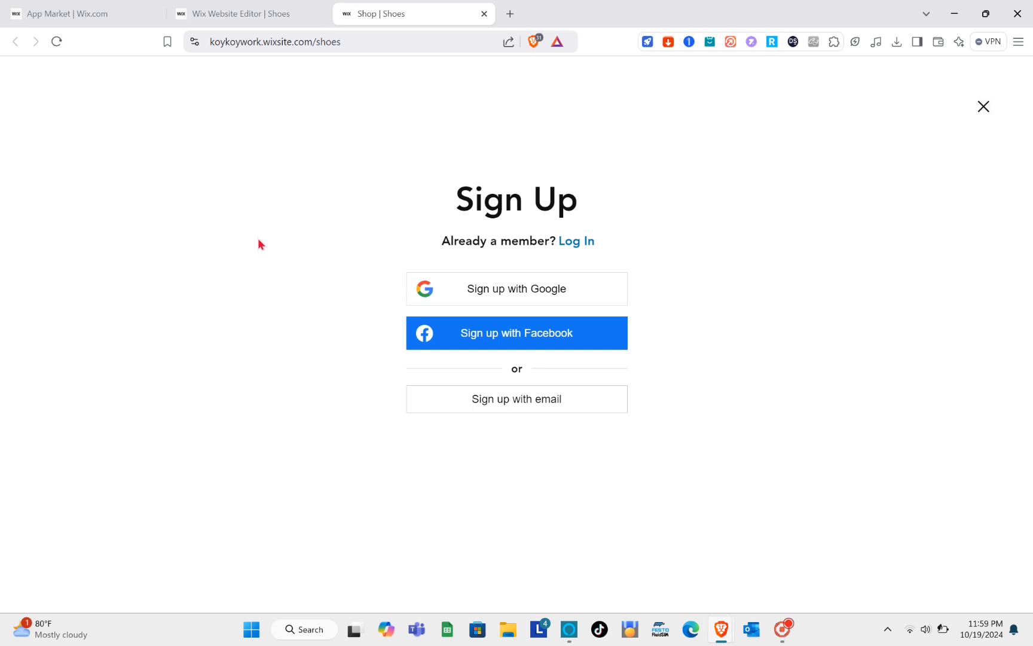
pyautogui.click(982, 108)
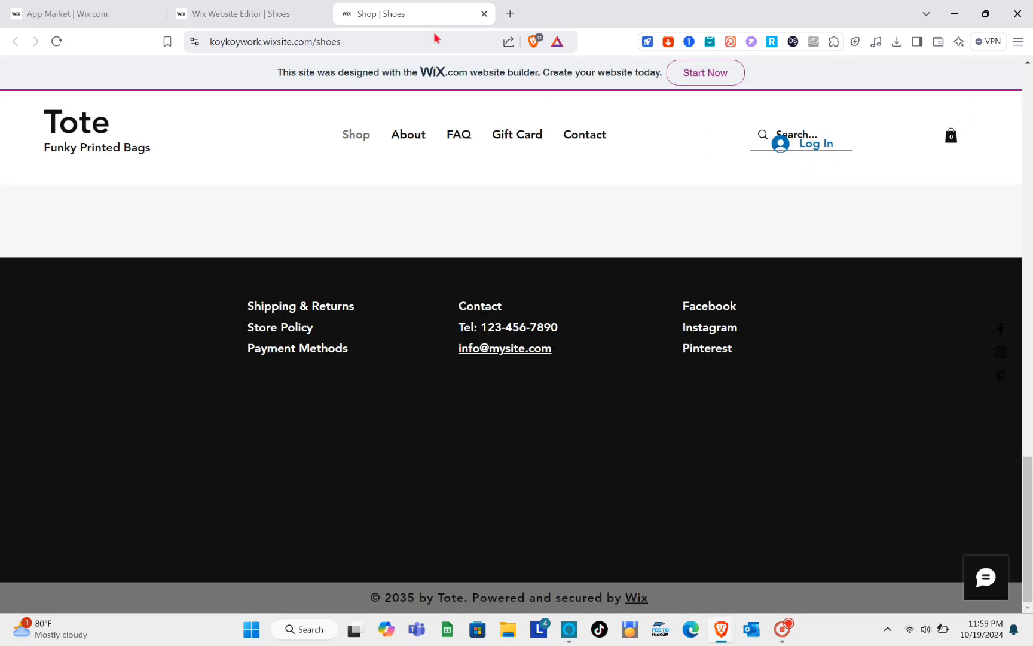
# Return to the Wix Editor and dismiss the publishing message and the offer to edit the site for mobile
pyautogui.click(275, 7)
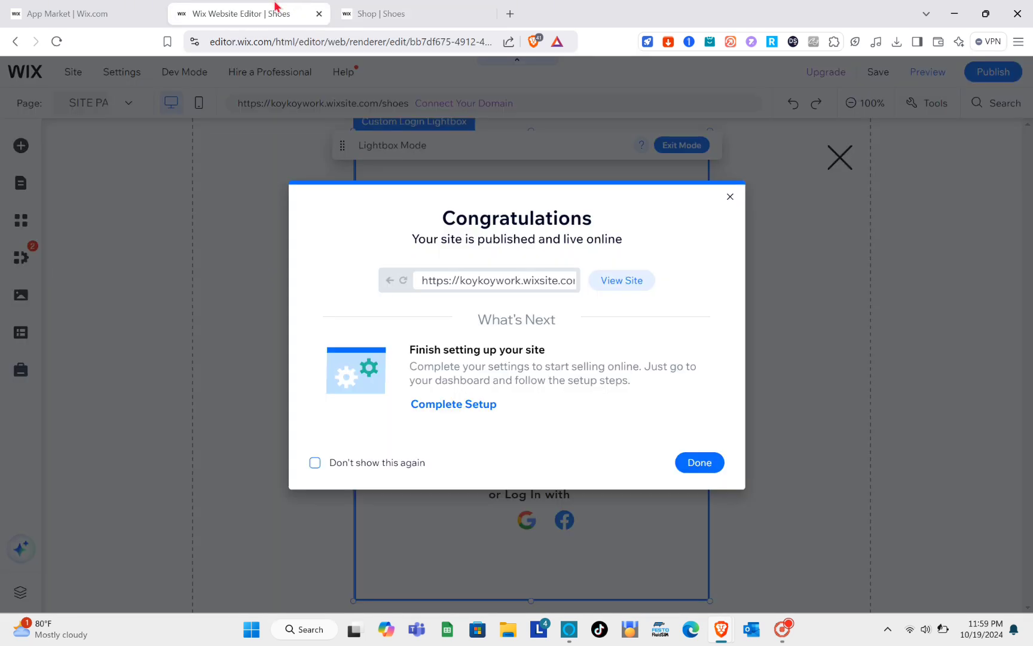
pyautogui.click(840, 165)
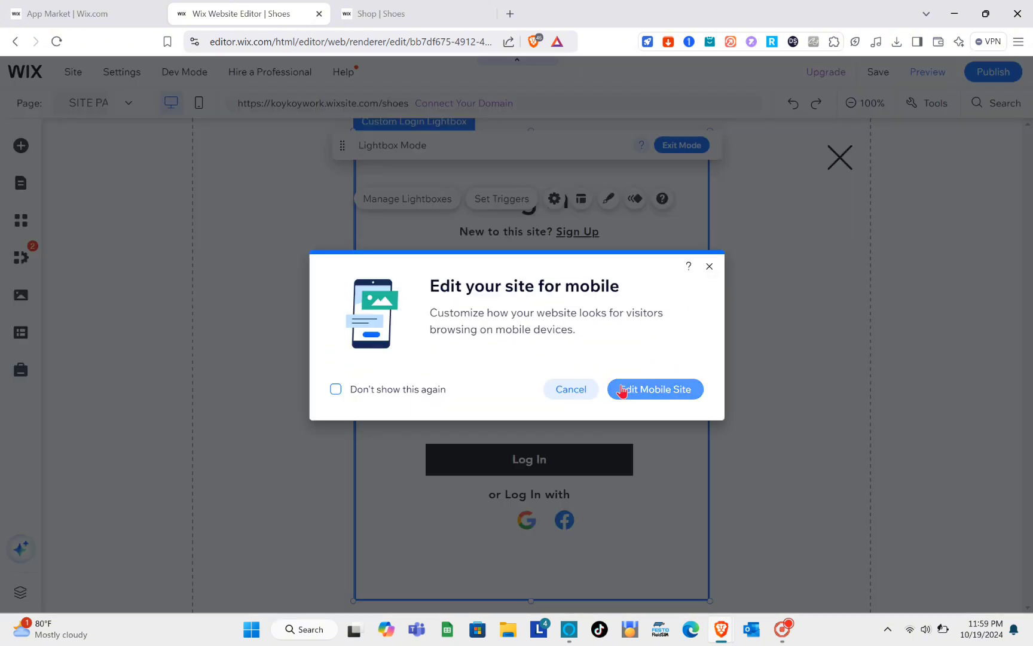
pyautogui.click(629, 392)
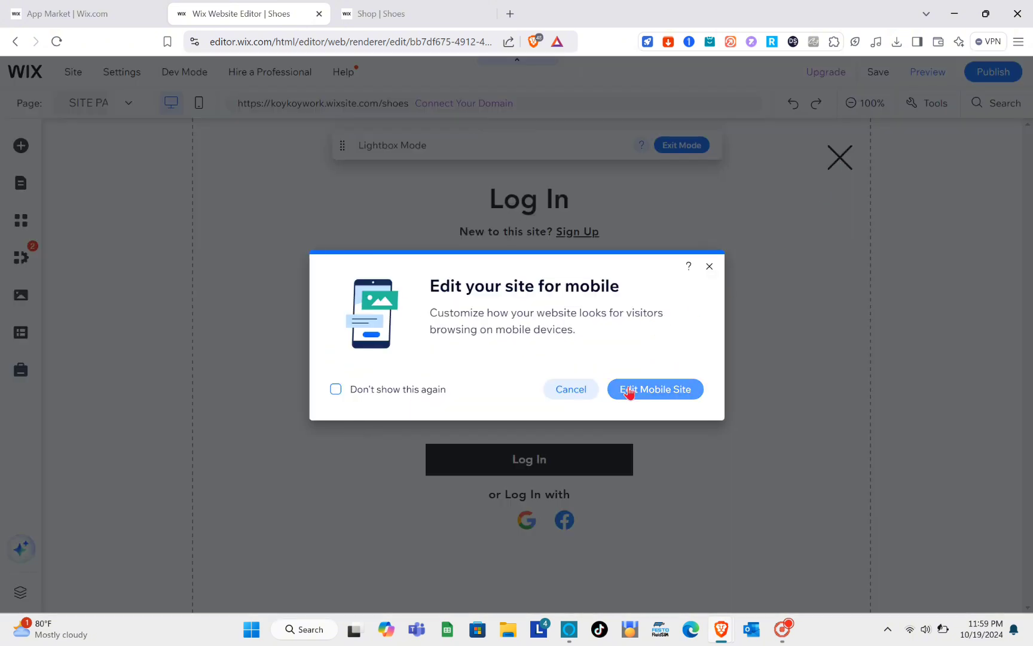
pyautogui.click(571, 389)
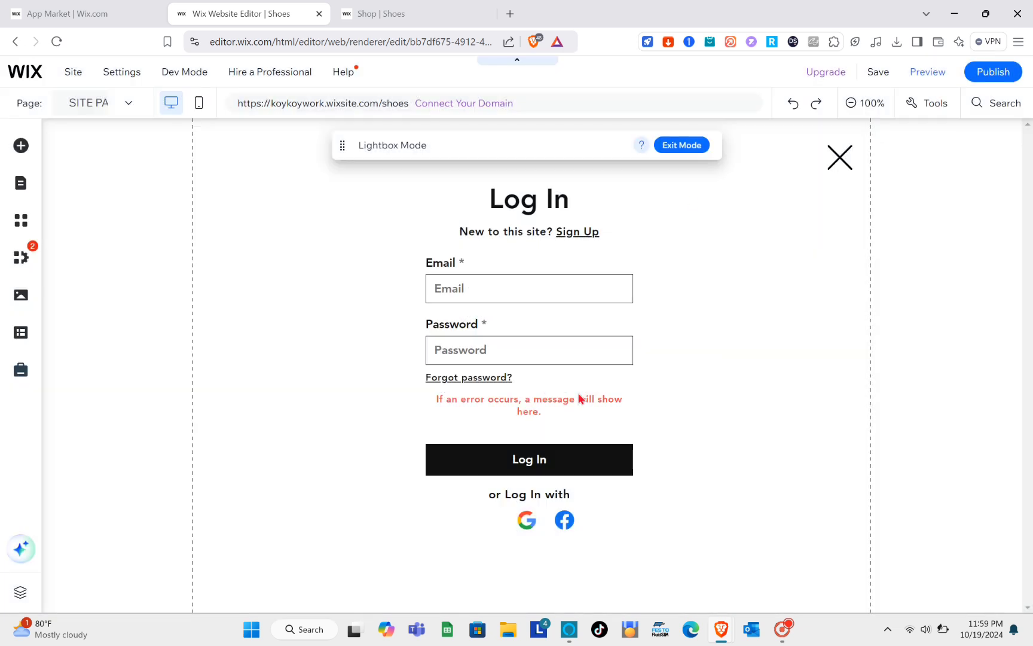